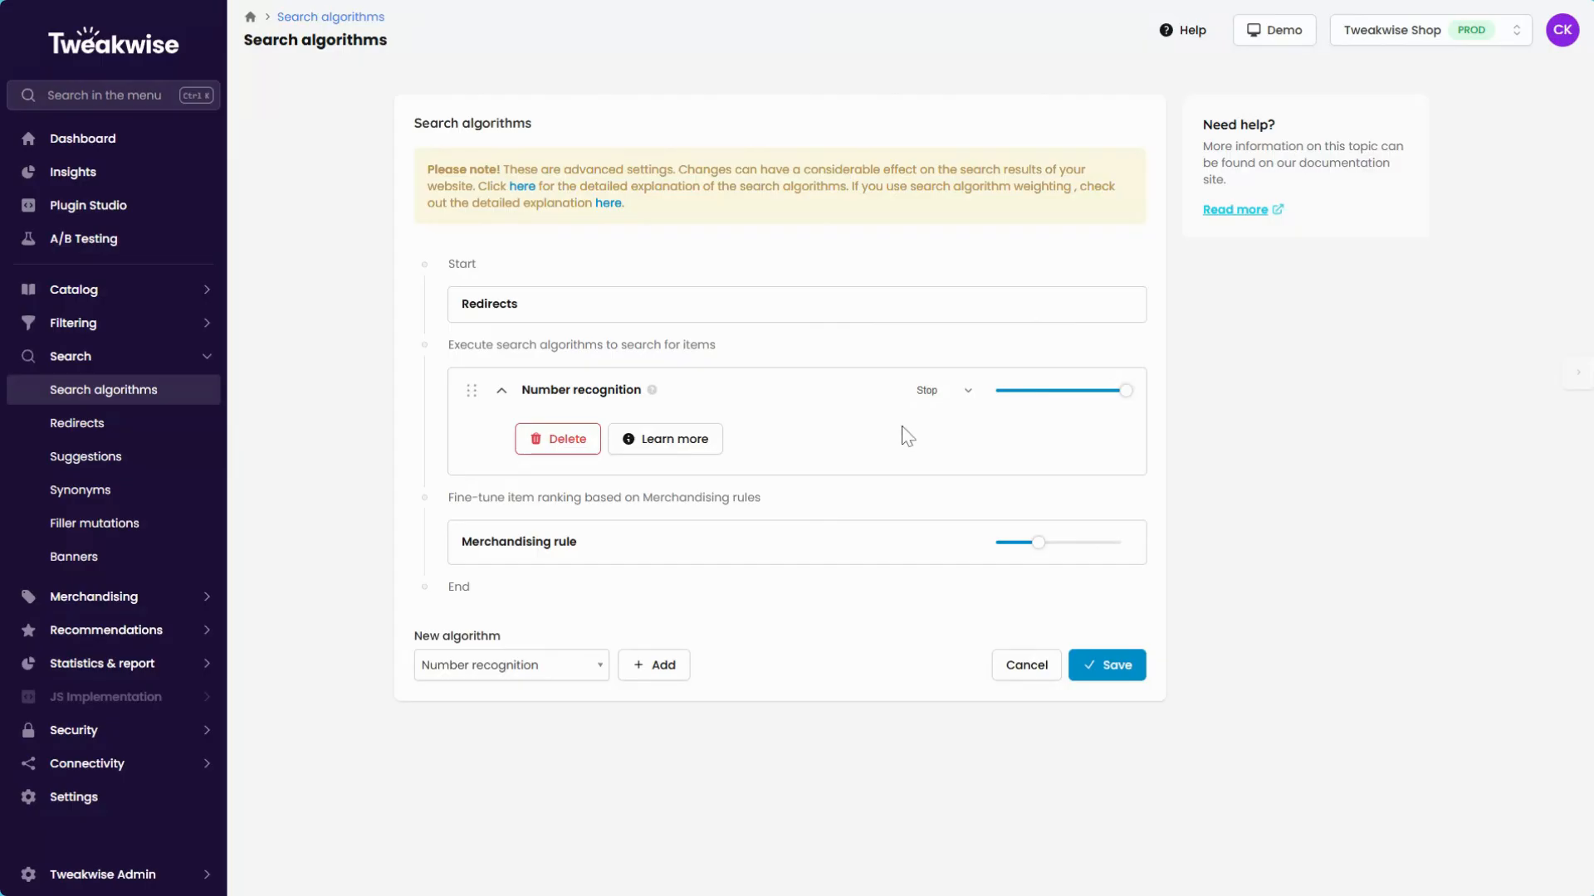
Add an Exact match algorithm to the search sequence and set its attribute to EAN.
{"action": "left_click", "coordinate": [567, 664]}
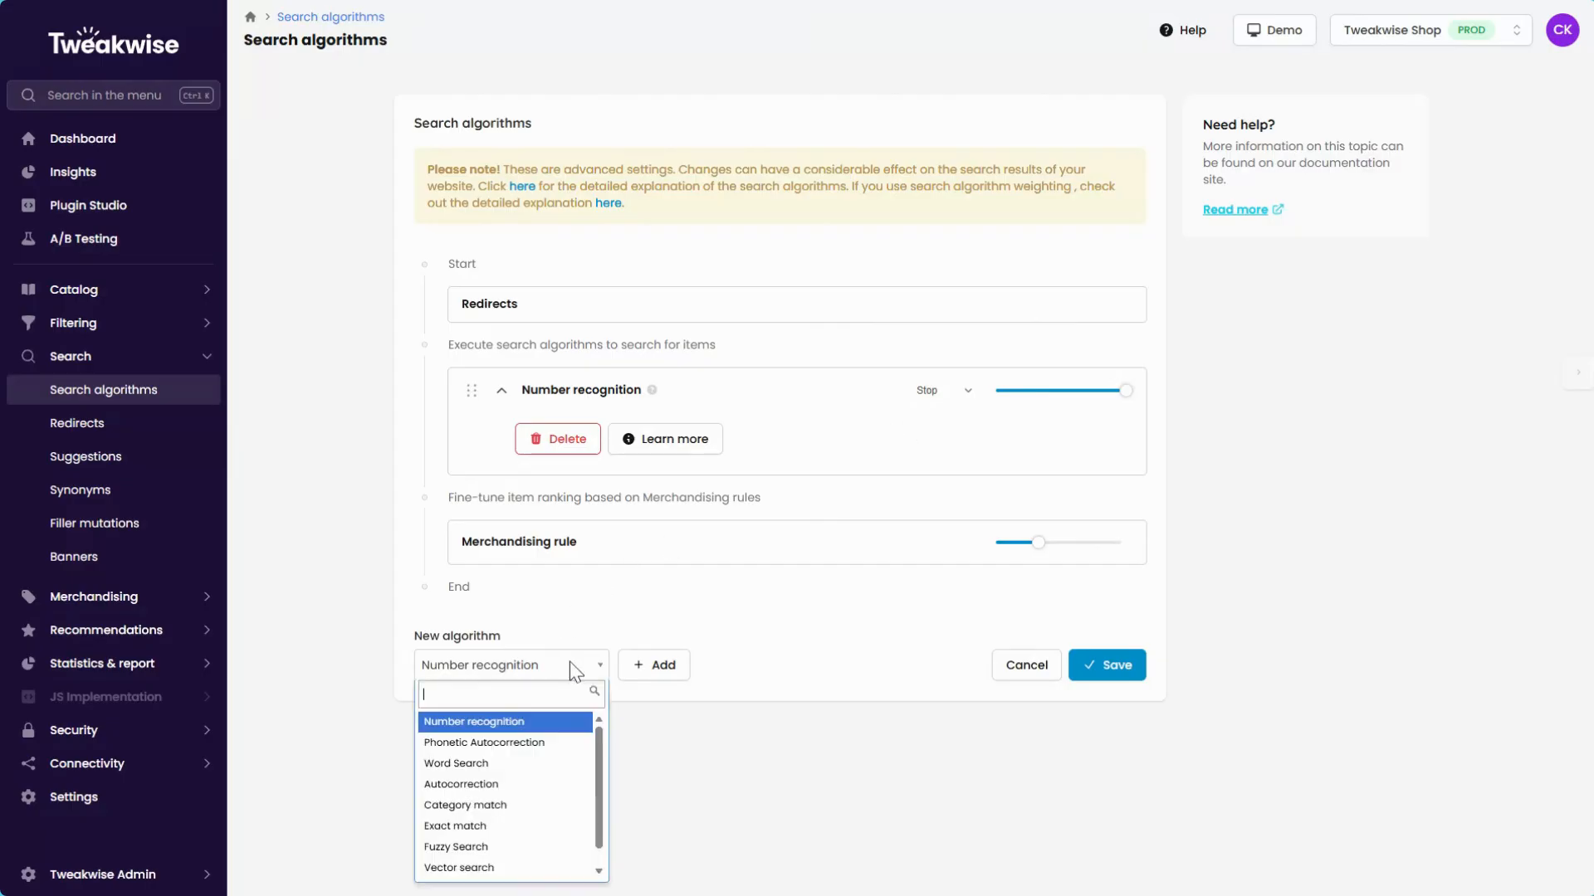
{"action": "left_click", "coordinate": [508, 825]}
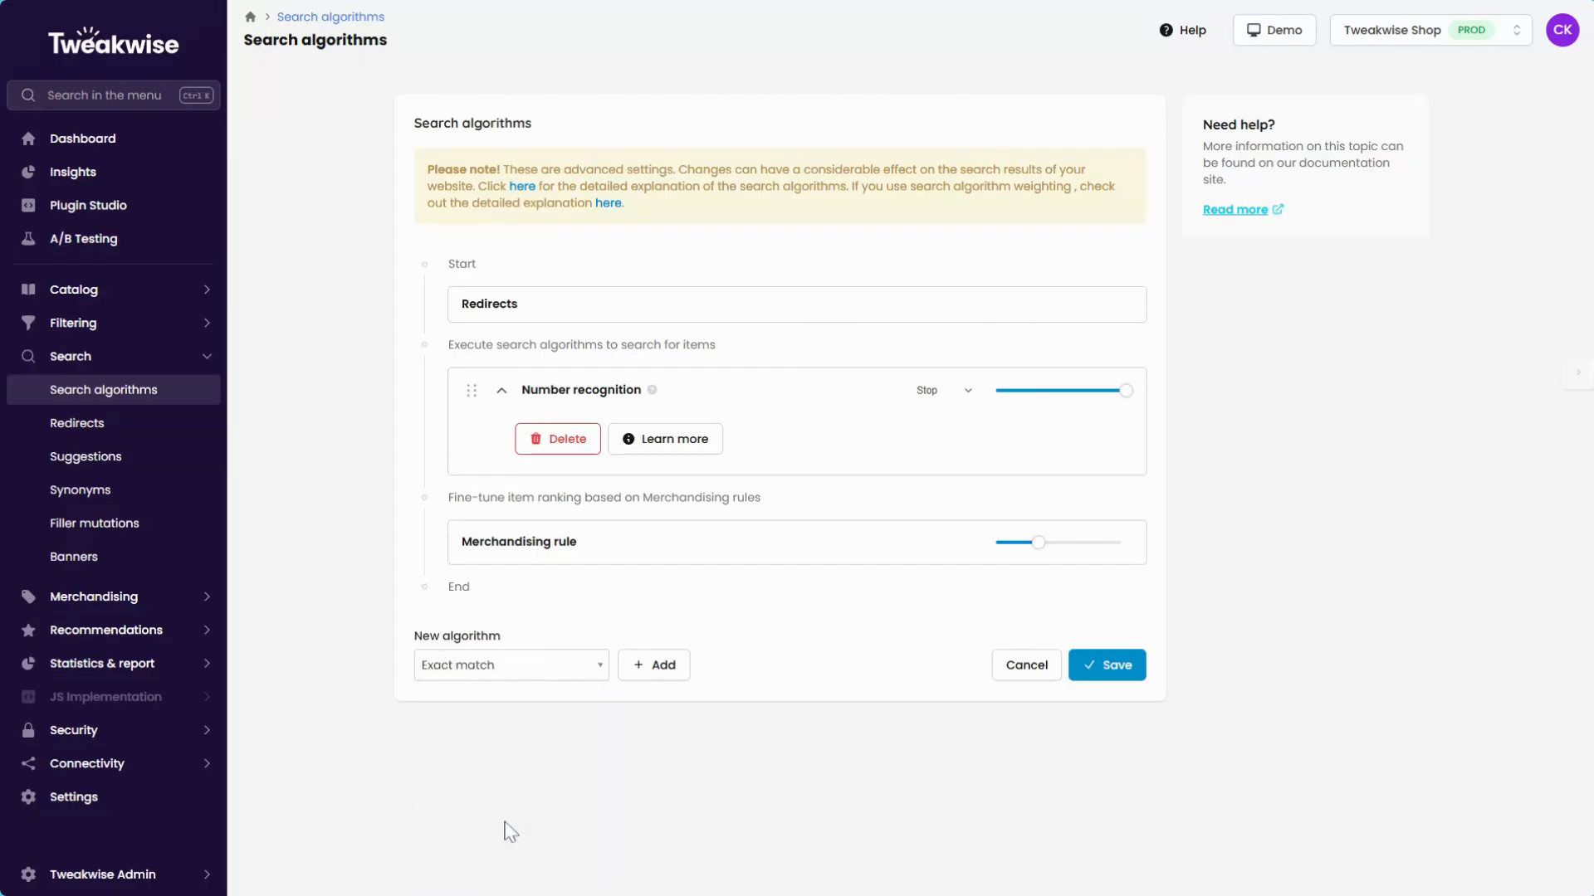
{"action": "left_click", "coordinate": [667, 675]}
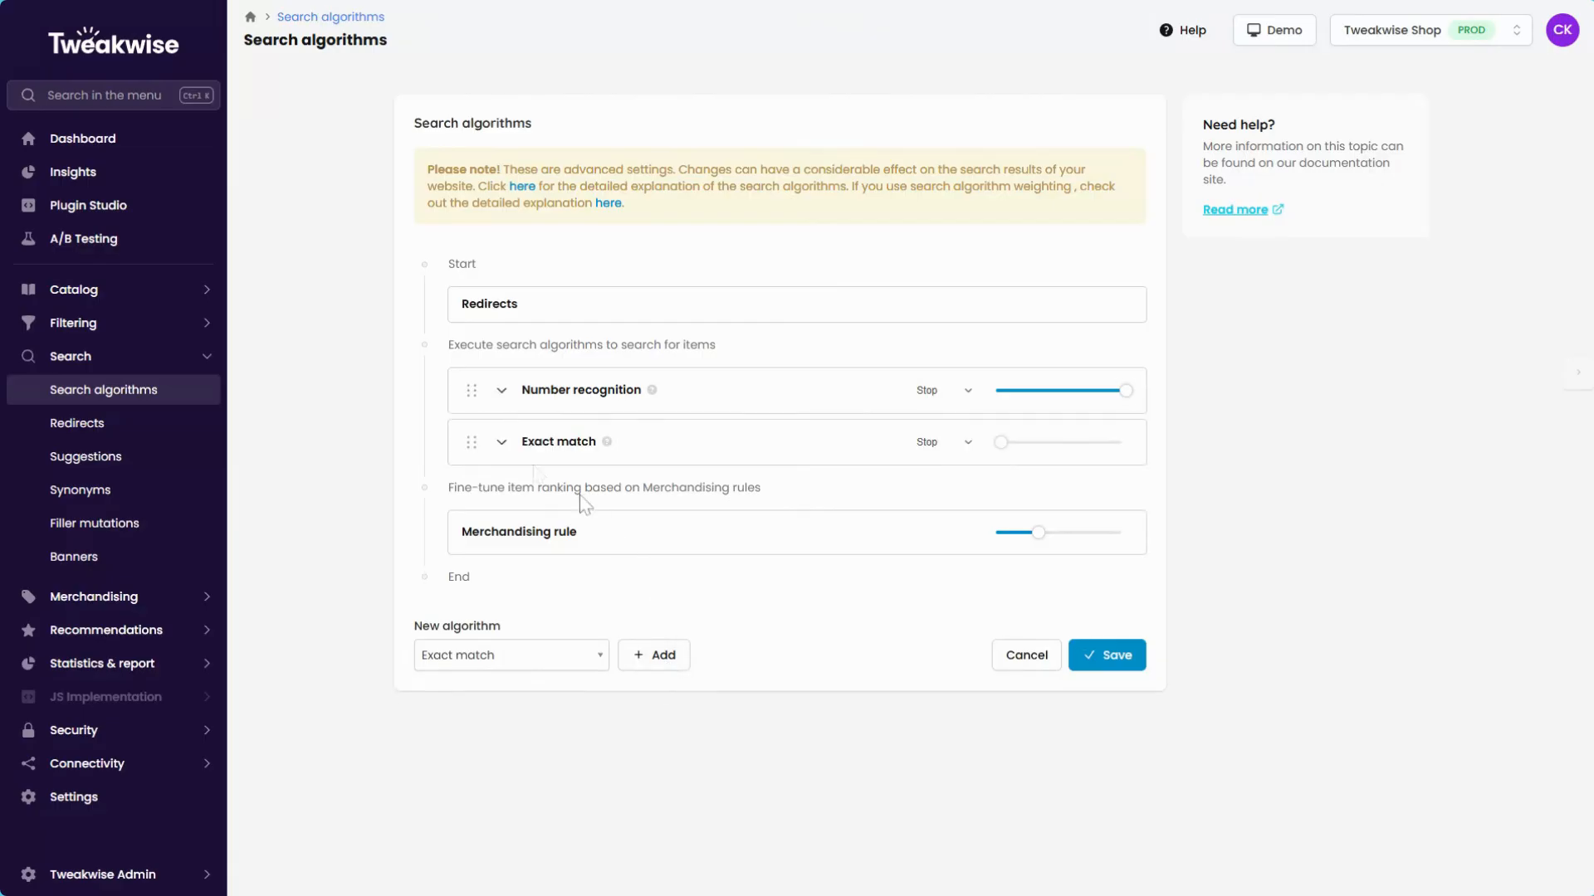
{"action": "left_click", "coordinate": [501, 449]}
{"action": "mouse_move", "coordinate": [601, 448]}
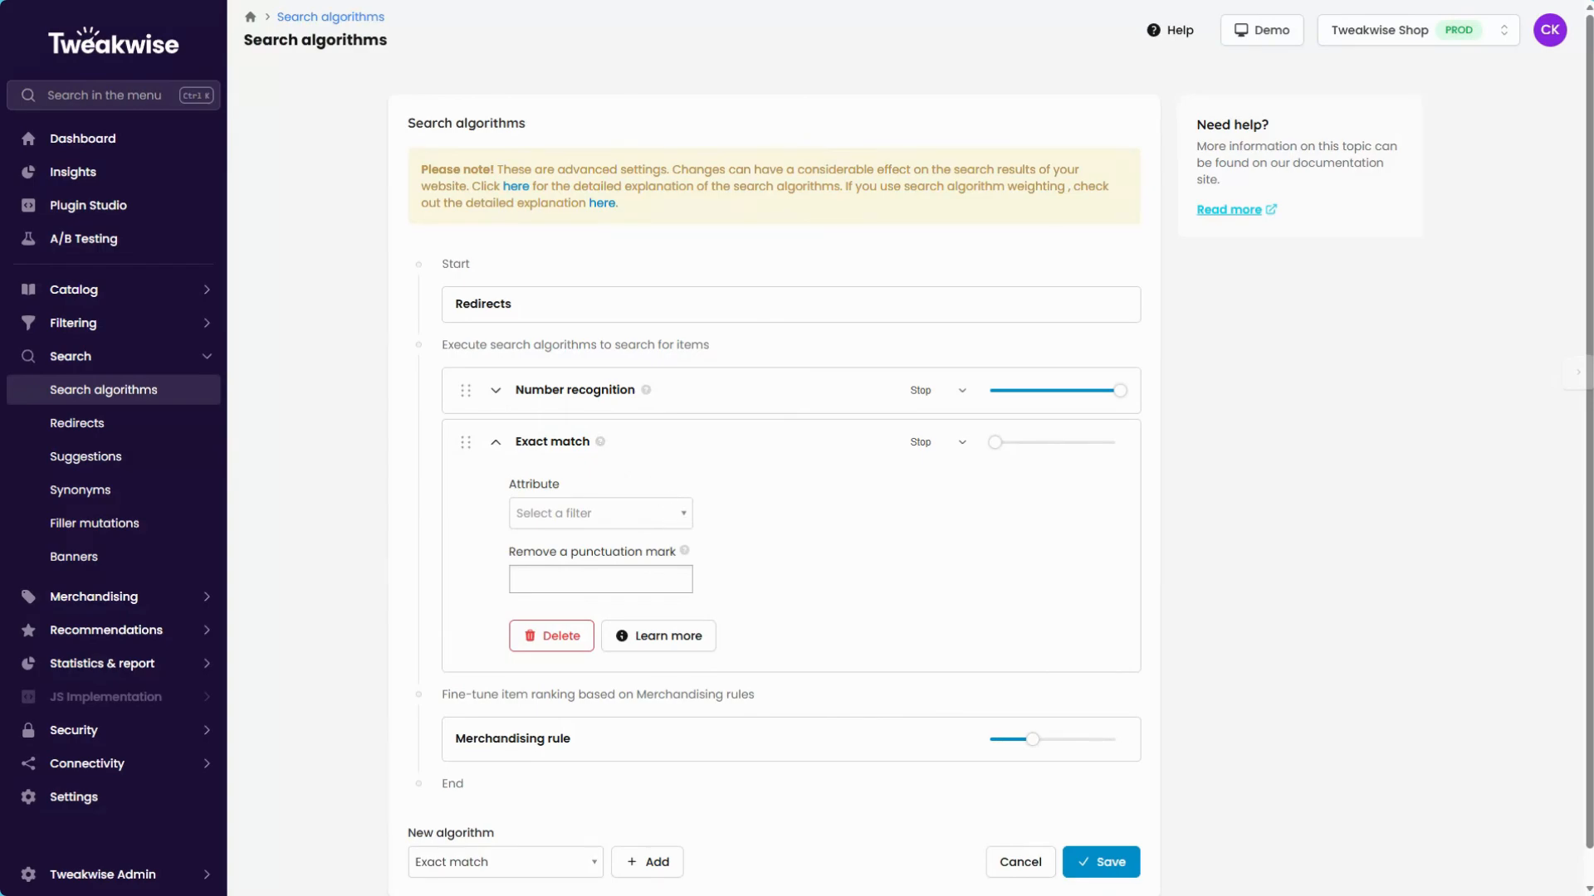
{"action": "left_click", "coordinate": [677, 513]}
Set Exact match to Stop when finding results and raise its weight to the maximum.
{"action": "left_click", "coordinate": [963, 445]}
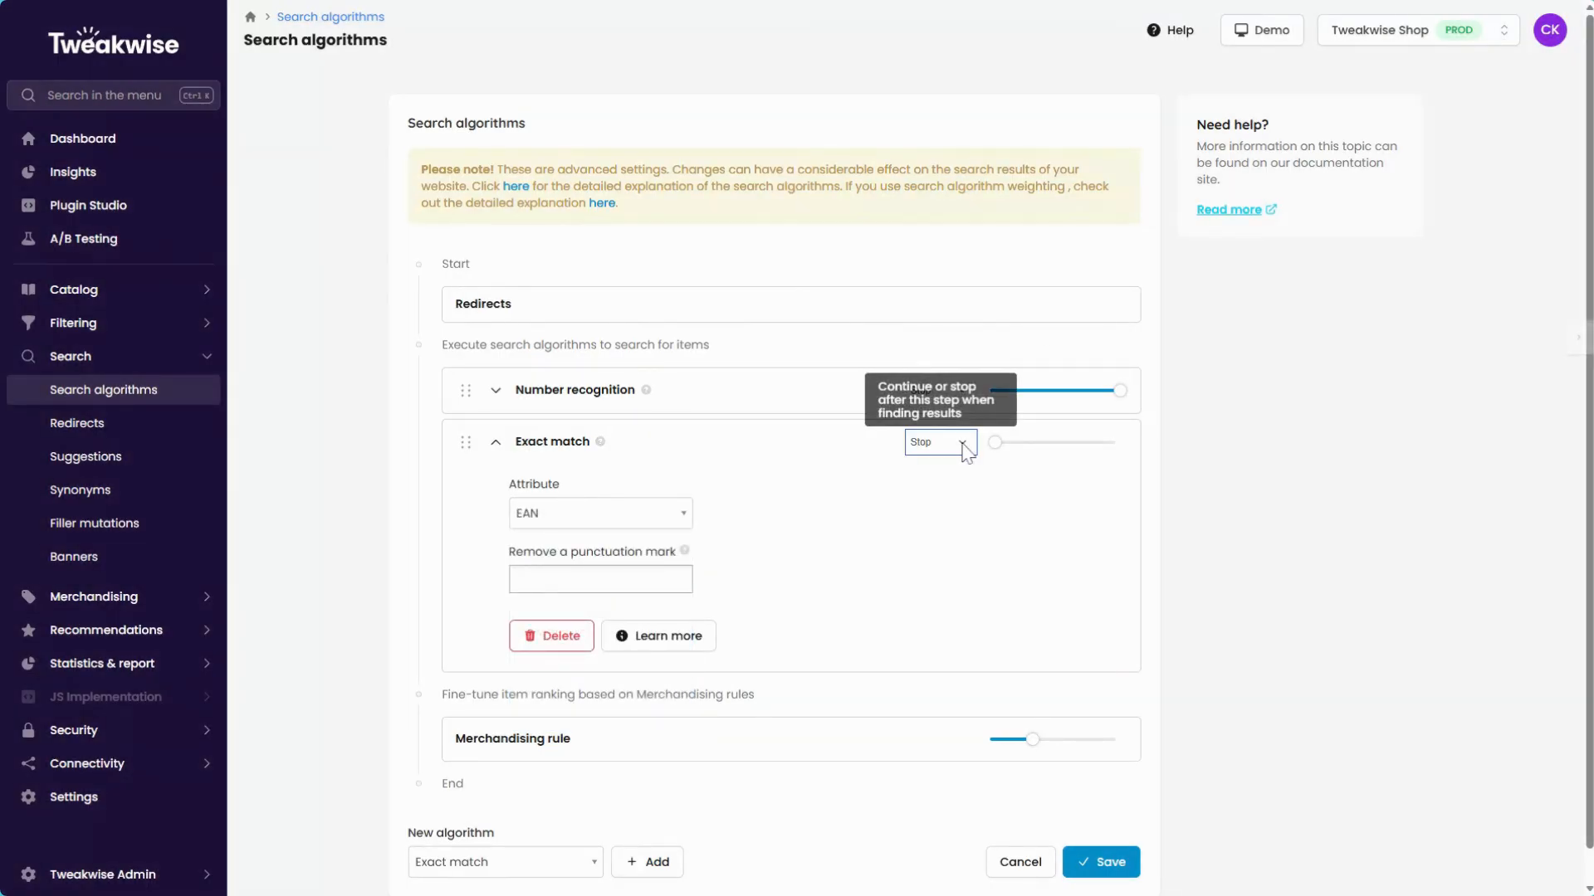
{"action": "left_click", "coordinate": [936, 486]}
{"action": "left_click", "coordinate": [957, 450]}
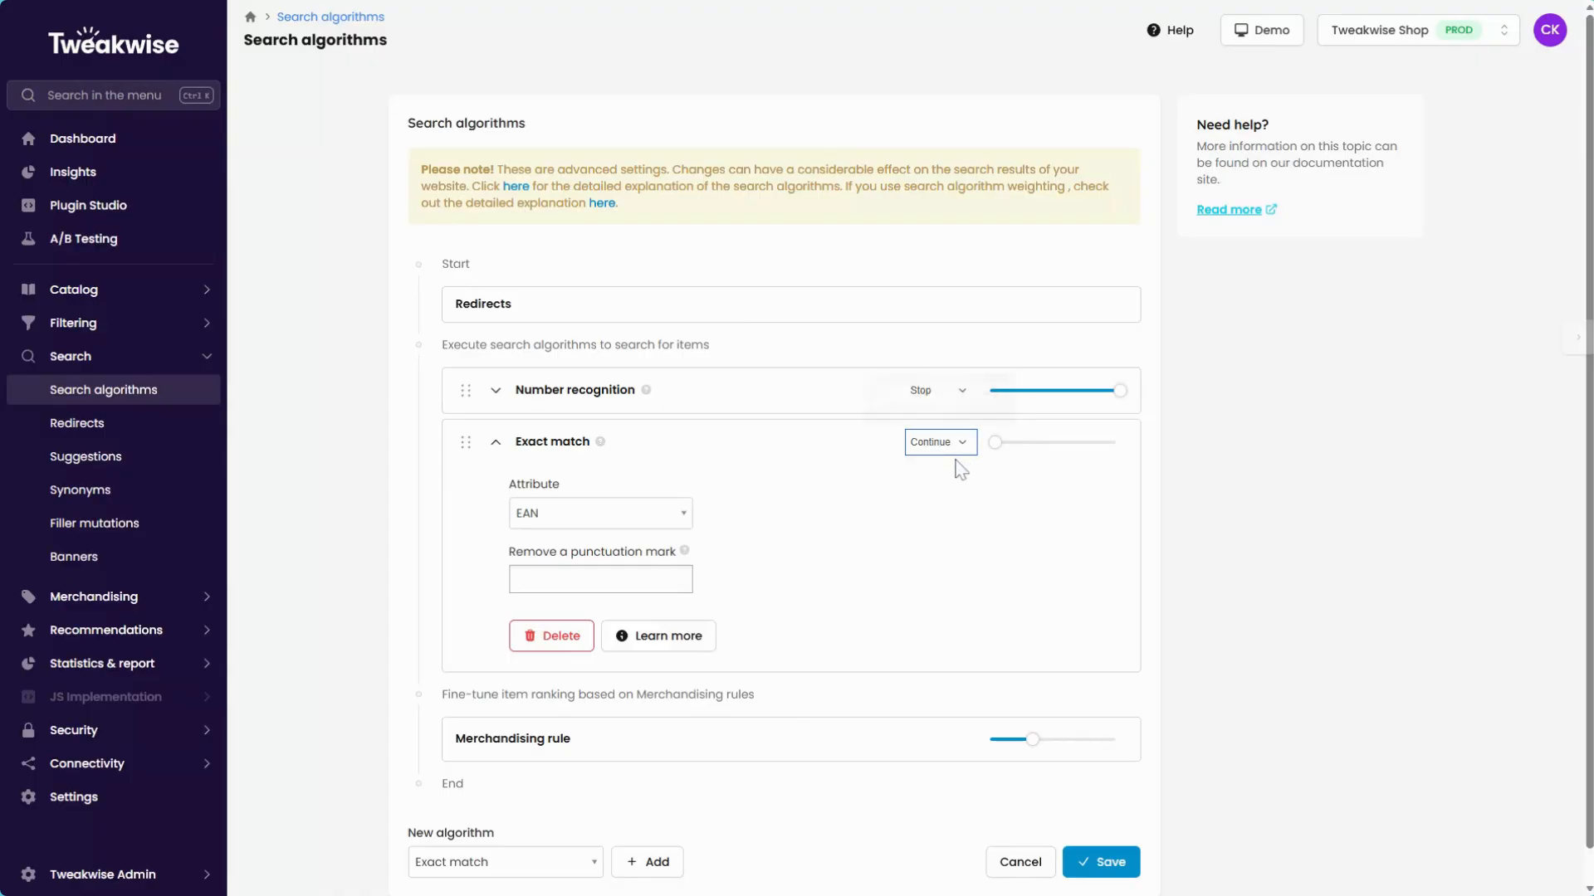
{"action": "left_click", "coordinate": [949, 467]}
{"action": "left_click_drag", "start_coordinate": [996, 442], "coordinate": [1167, 445]}
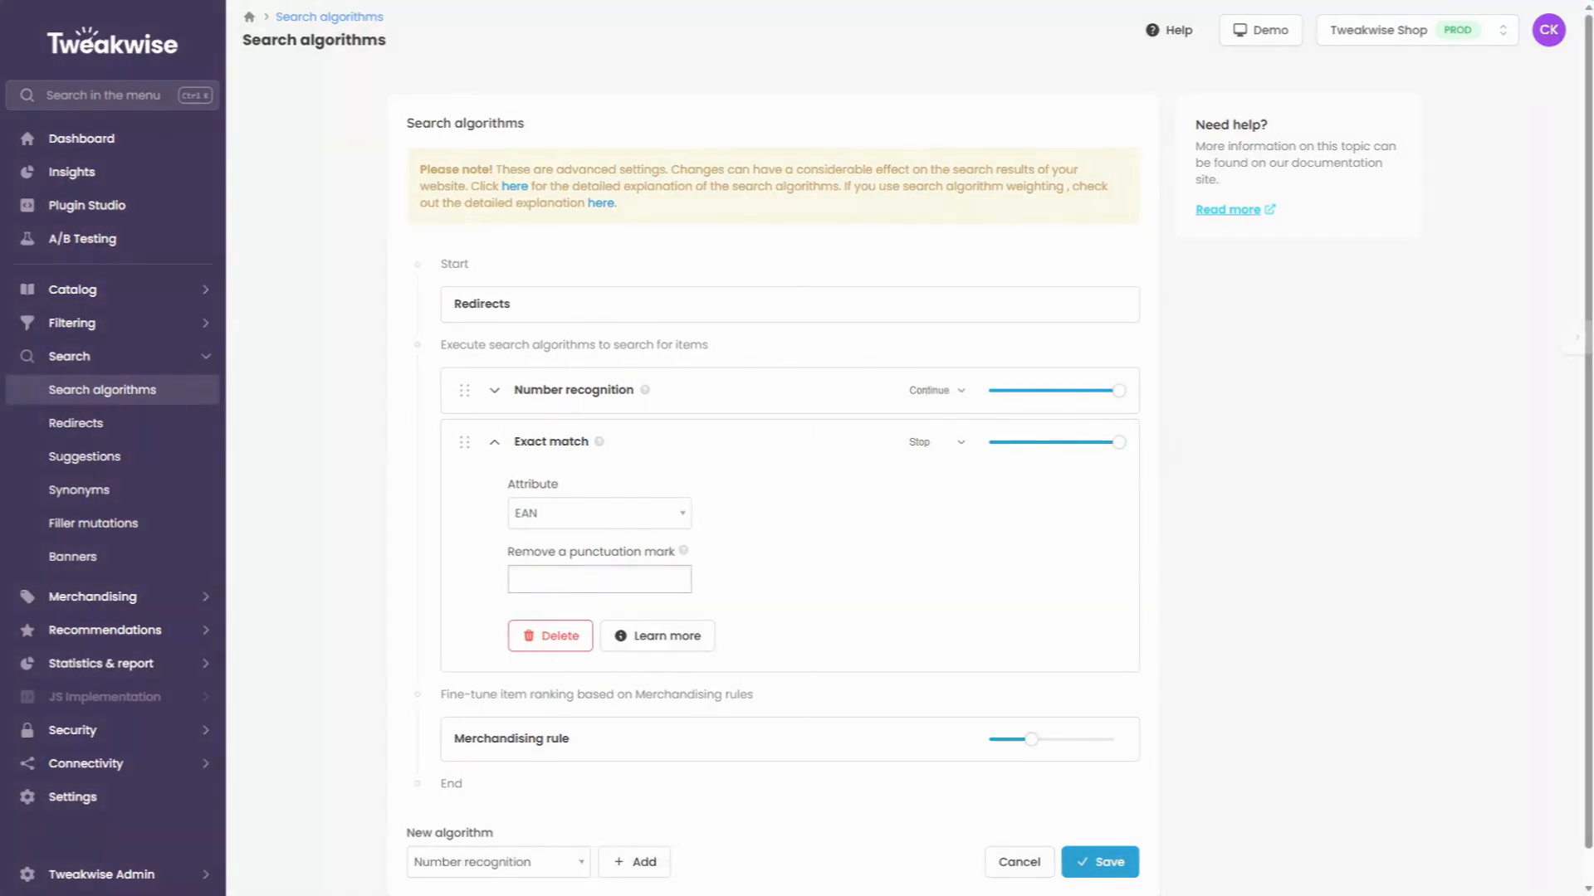
Add an Exact Start algorithm below Exact match.
{"action": "scroll", "coordinate": [697, 712], "scroll_direction": "down", "scroll_amount": 1}
{"action": "left_click", "coordinate": [514, 827]}
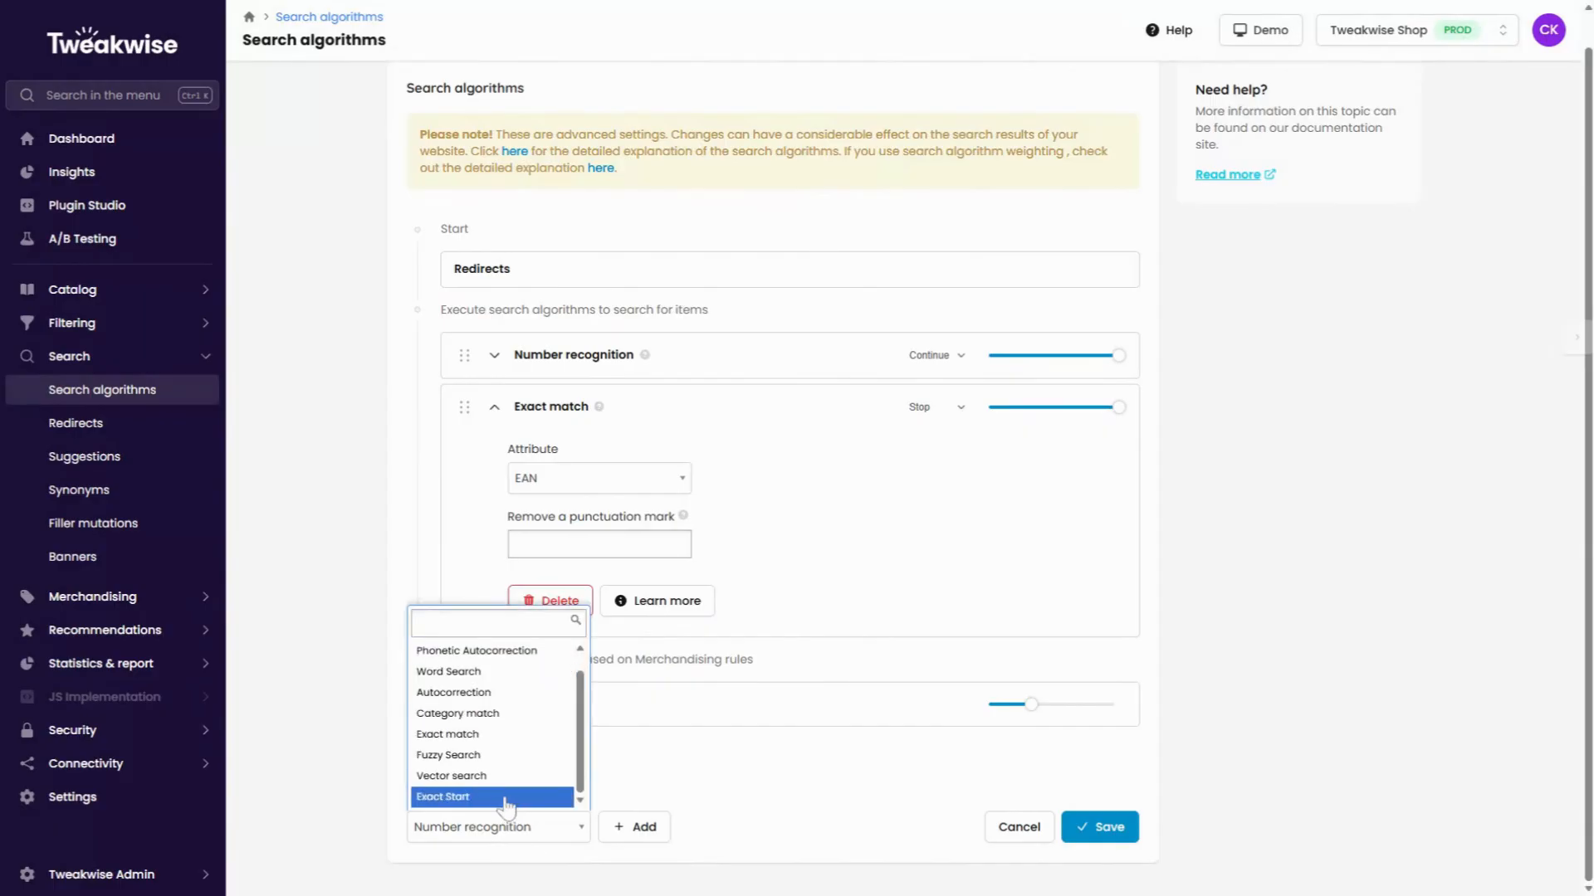
{"action": "left_click", "coordinate": [508, 798]}
{"action": "left_click", "coordinate": [618, 829]}
Set the Exact Start algorithm's attribute to name and raise its weight to the maximum.
{"action": "left_click", "coordinate": [500, 494]}
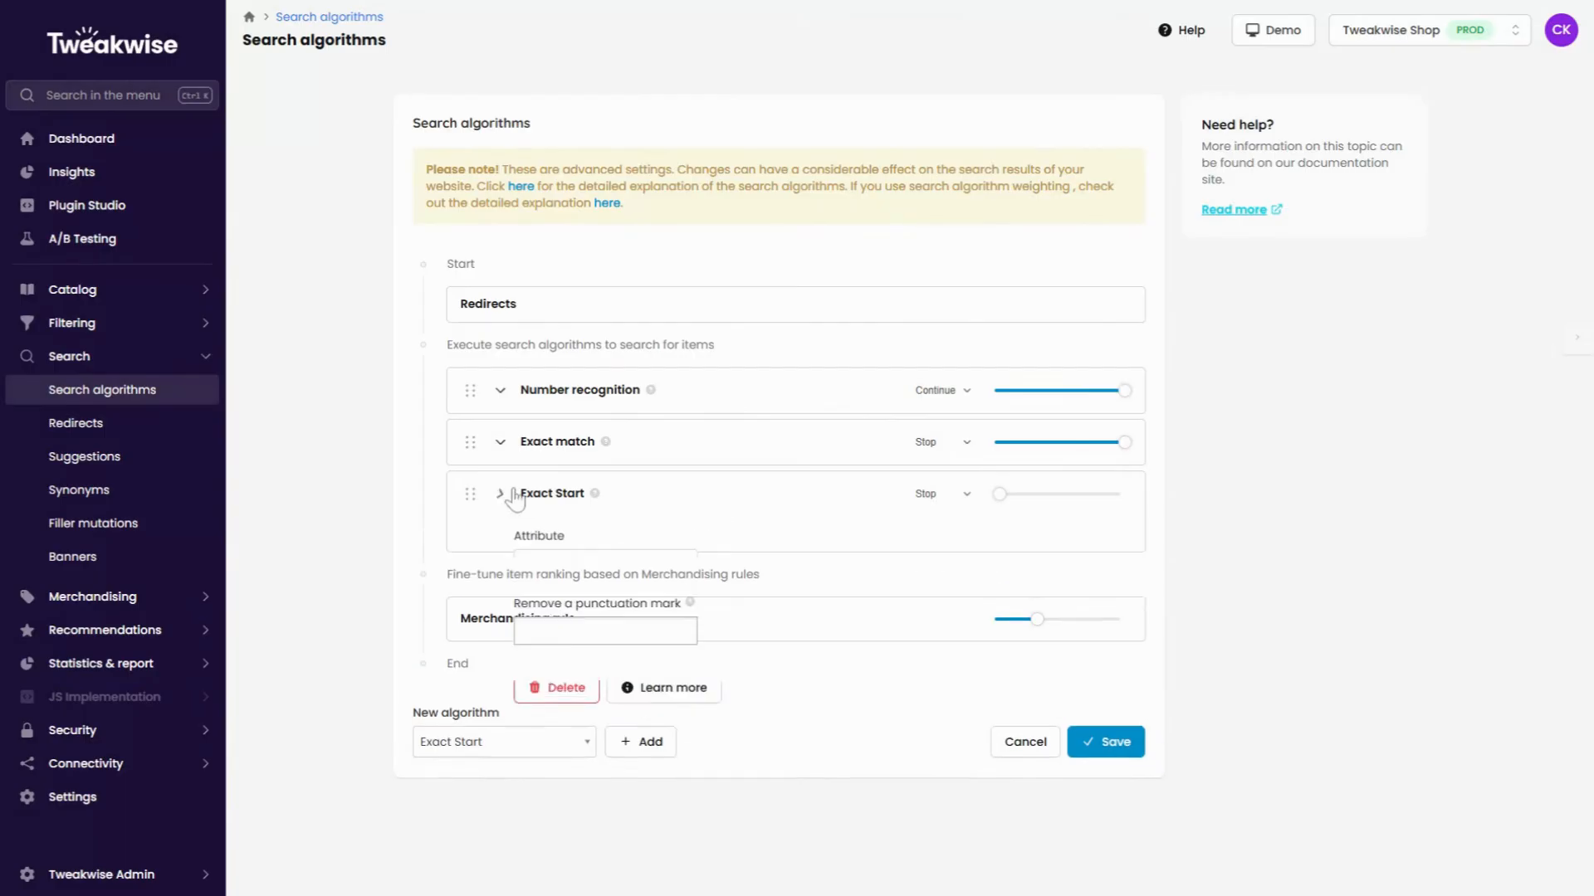
{"action": "mouse_move", "coordinate": [596, 500]}
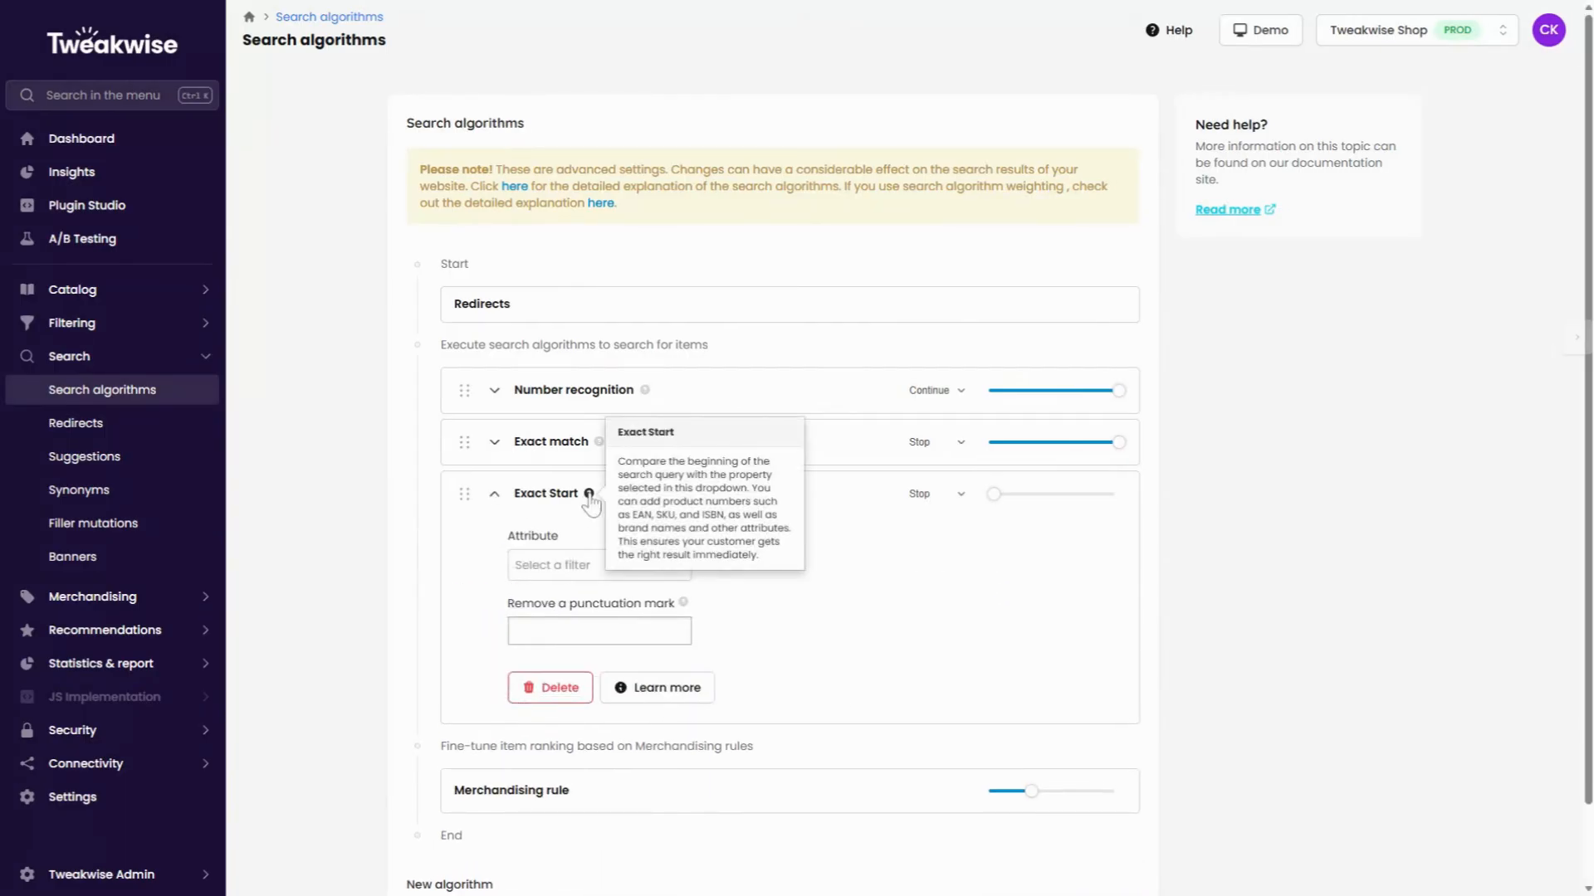
{"action": "left_click", "coordinate": [587, 566]}
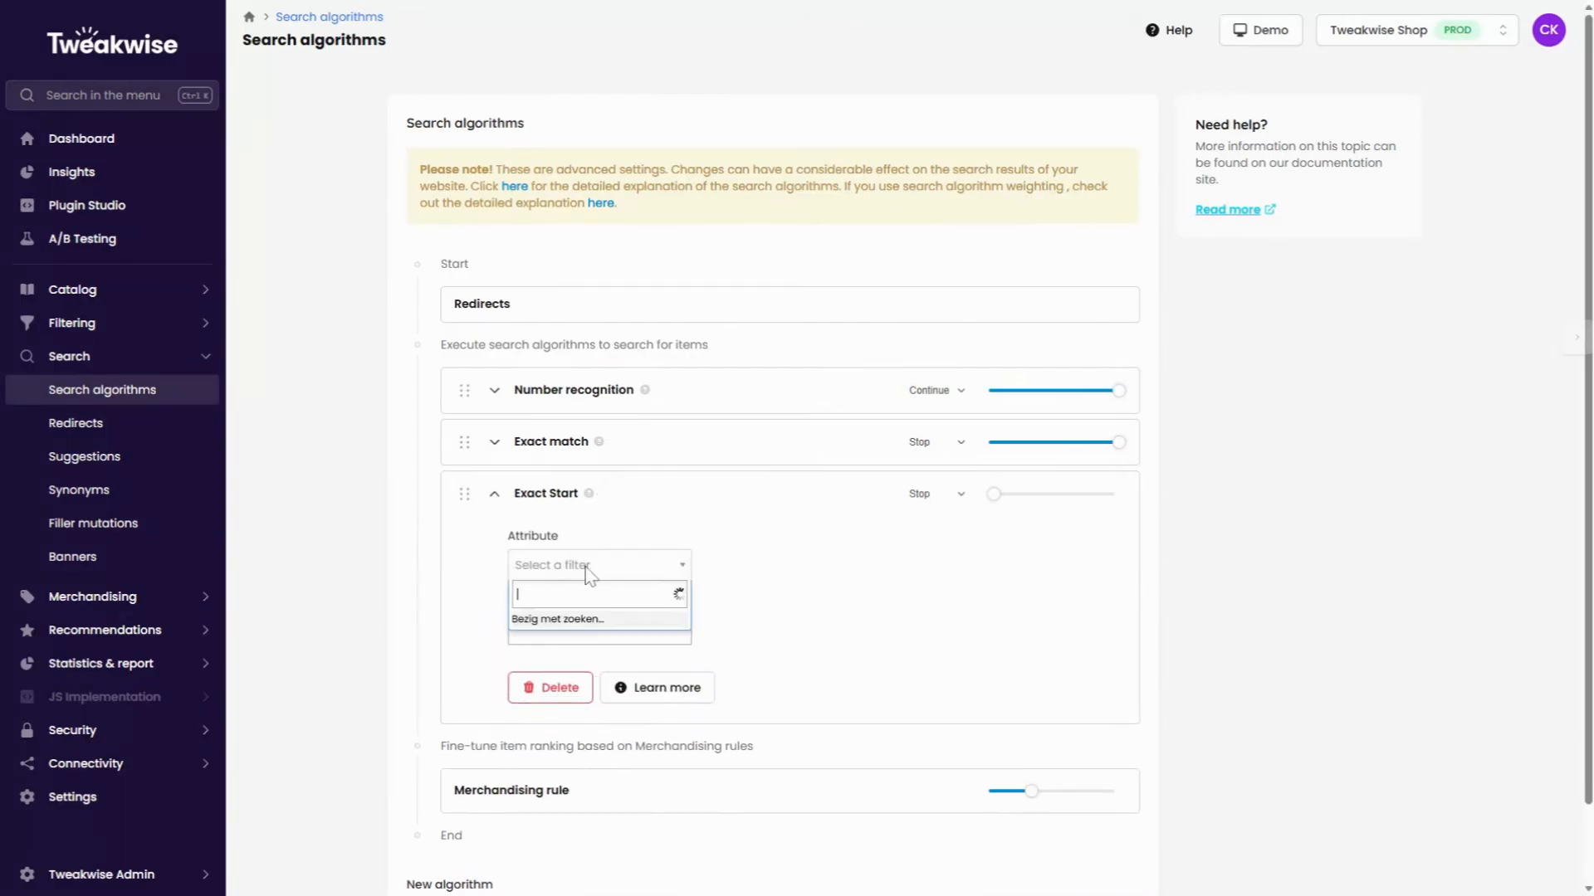
{"action": "type", "text": "name"}
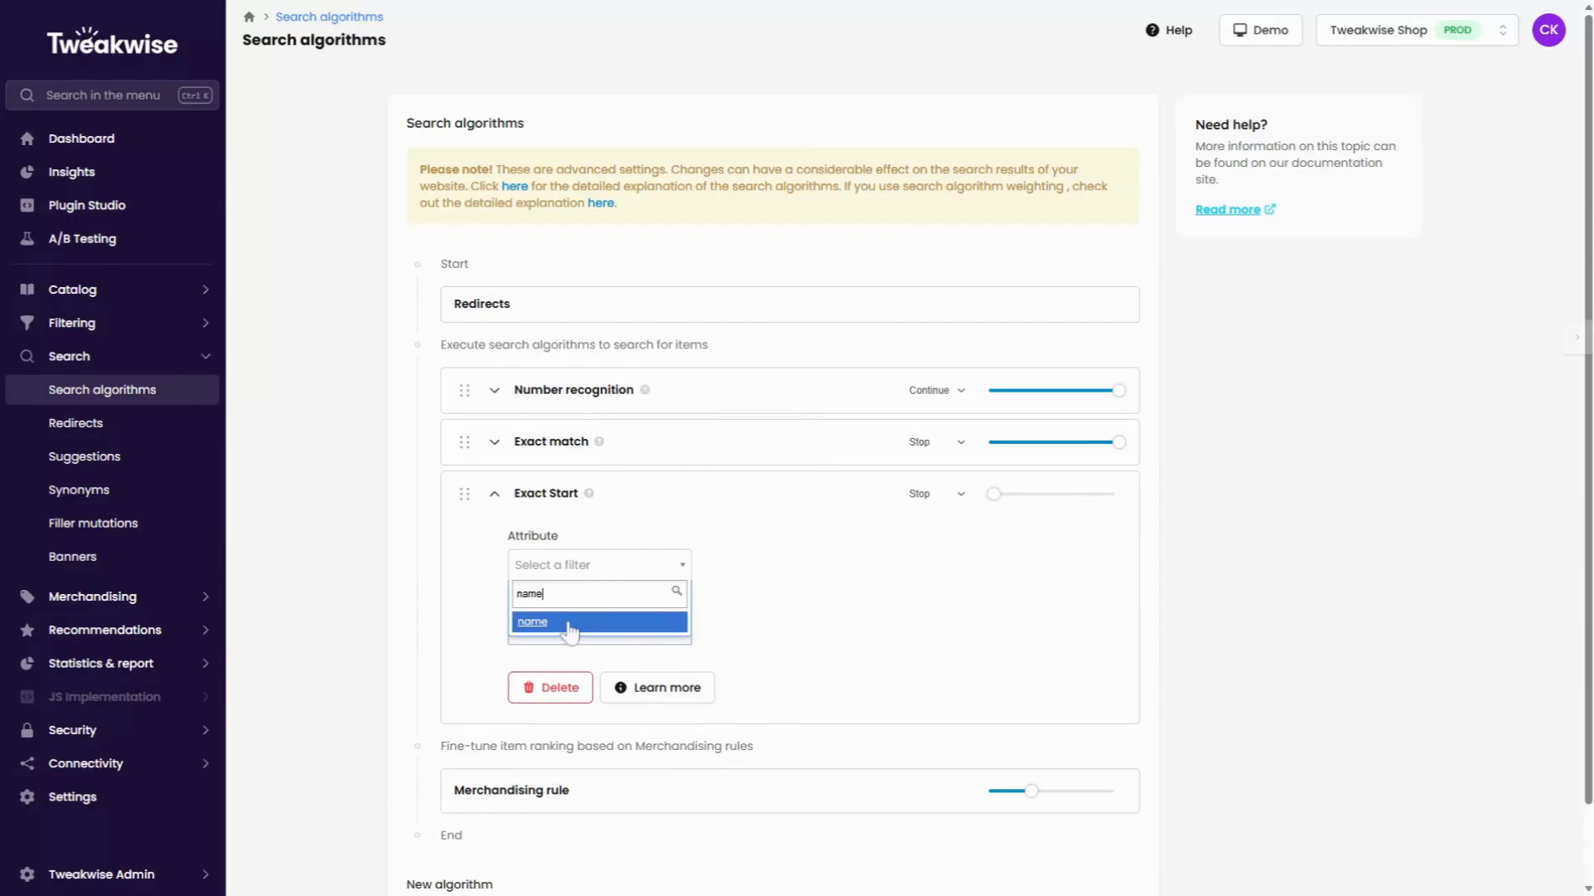
{"action": "left_click", "coordinate": [565, 628]}
{"action": "left_click_drag", "start_coordinate": [996, 496], "coordinate": [1177, 498]}
Add a Category match algorithm below Exact Start.
{"action": "left_click", "coordinate": [484, 707]}
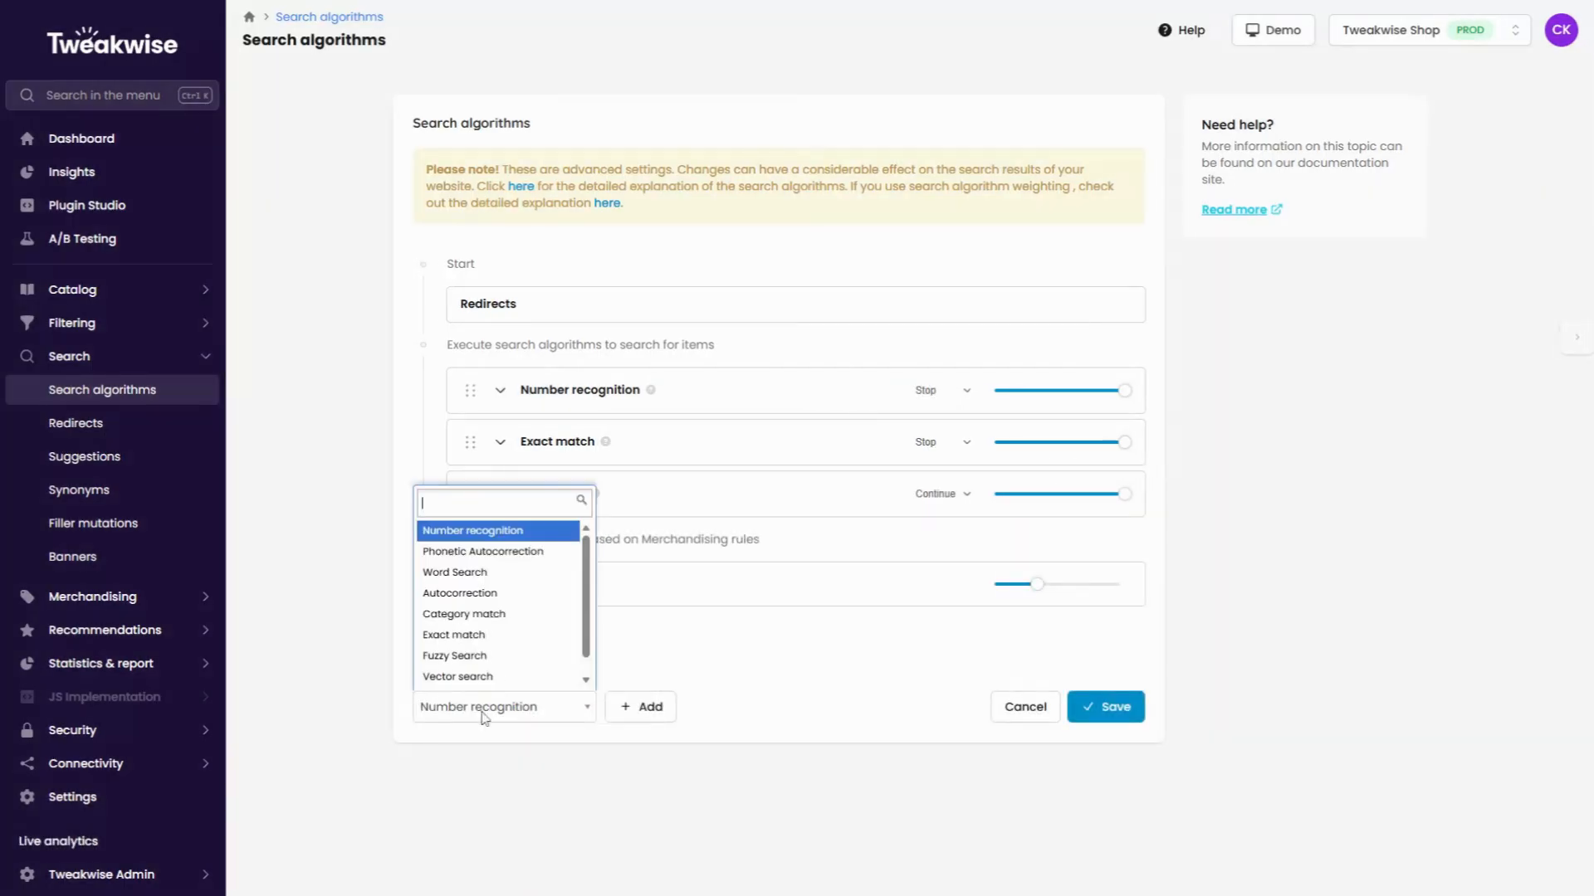
{"action": "left_click", "coordinate": [486, 628]}
{"action": "left_click", "coordinate": [644, 707]}
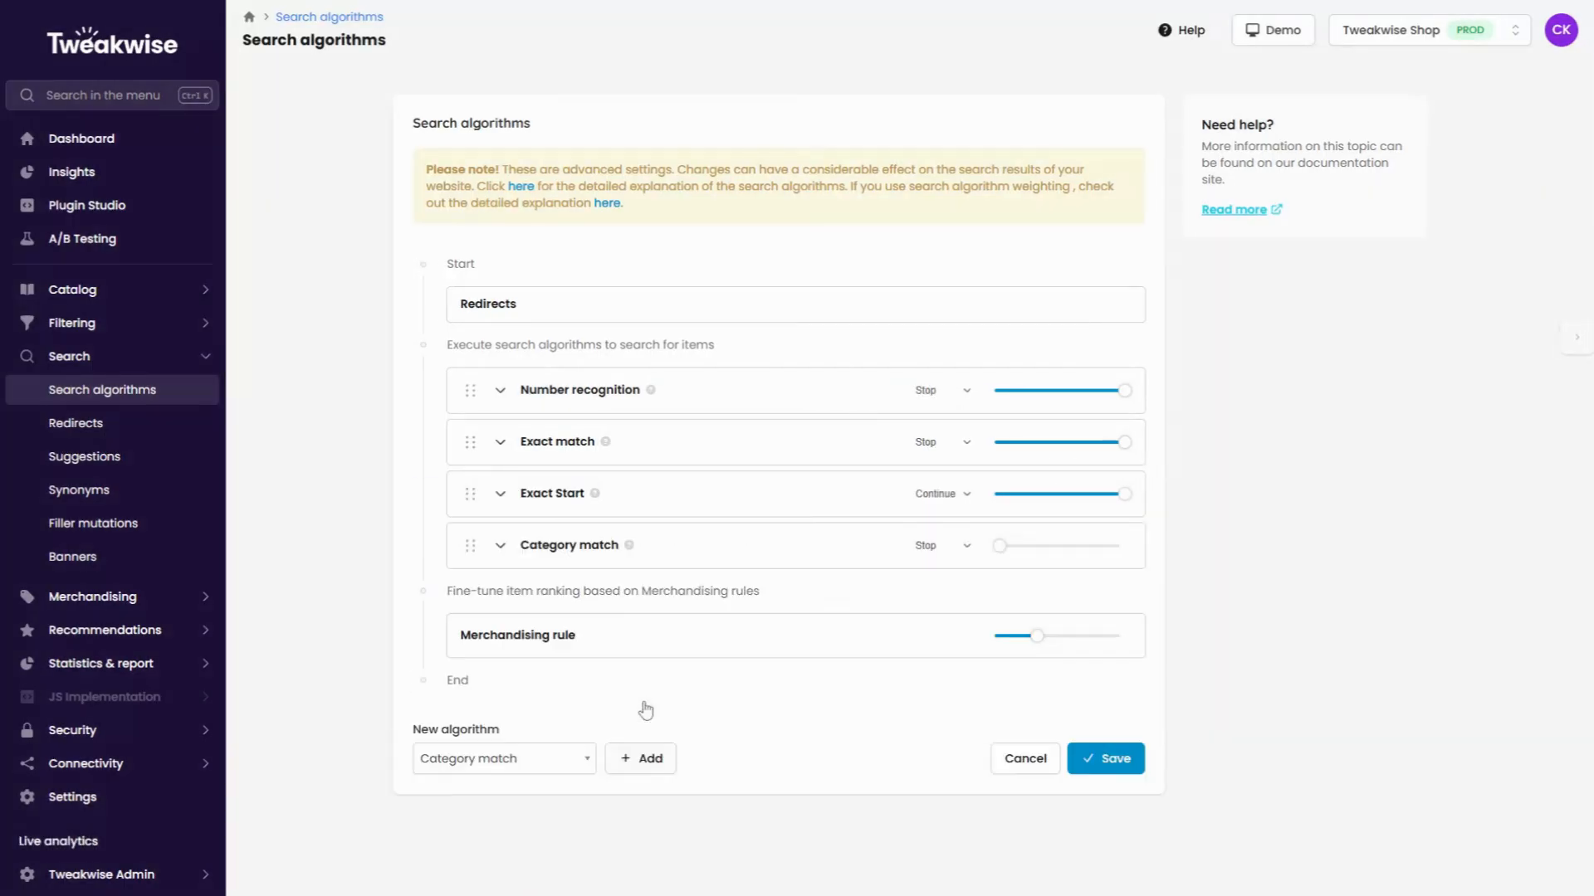
Exclude the category Root > Clothing > Shirts from the Category match algorithm.
{"action": "left_click", "coordinate": [502, 553]}
{"action": "mouse_move", "coordinate": [626, 552]}
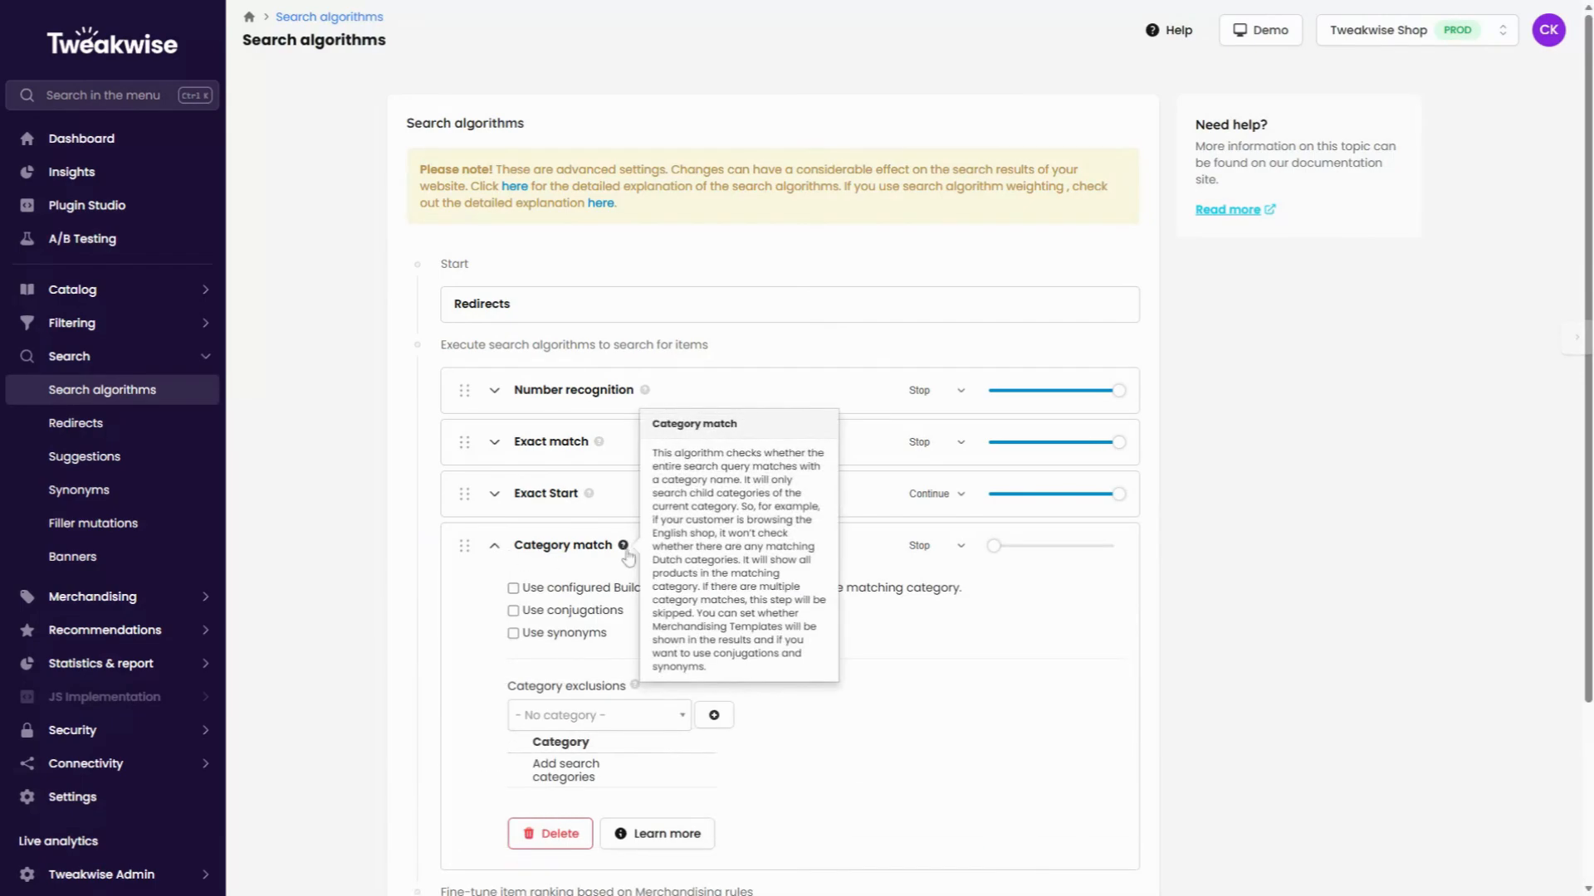
{"action": "scroll", "coordinate": [731, 651], "scroll_direction": "down", "scroll_amount": 1}
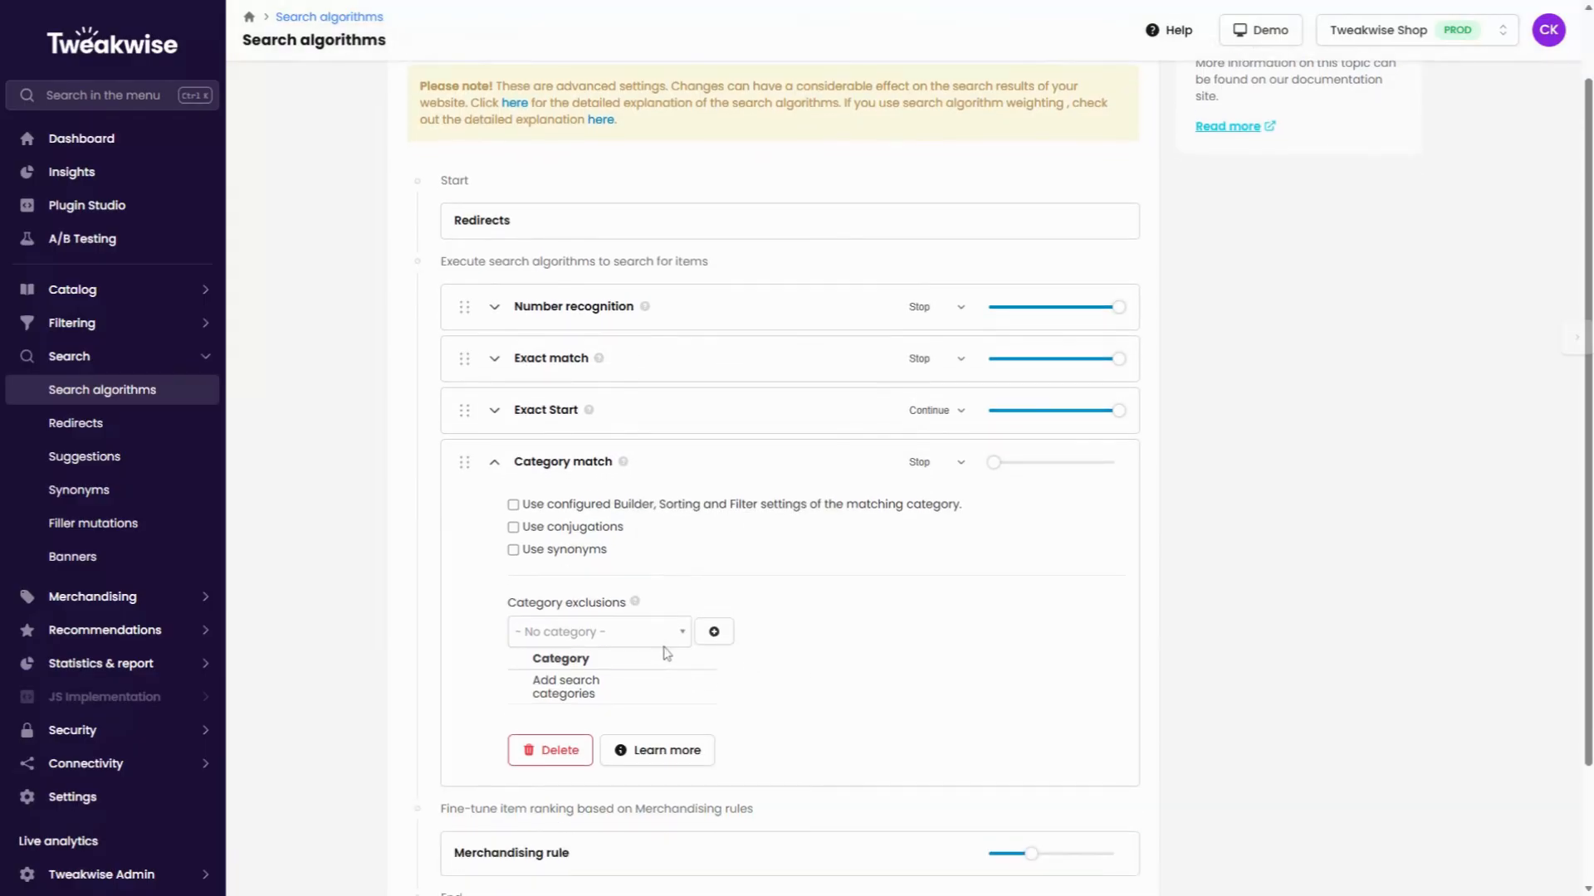
{"action": "left_click", "coordinate": [652, 641]}
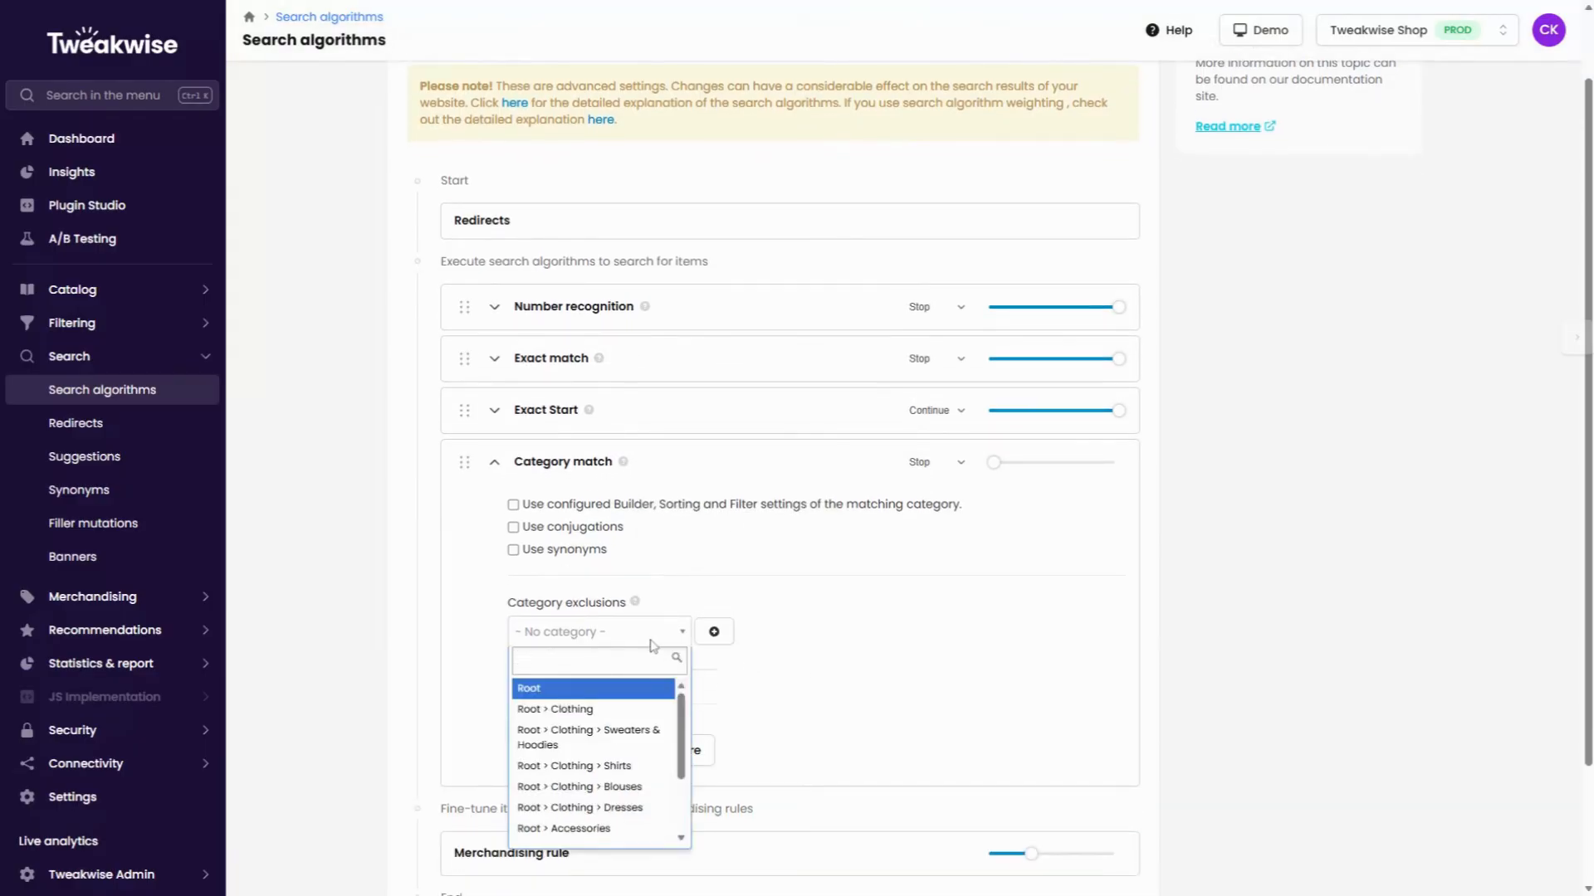
{"action": "left_click", "coordinate": [631, 765]}
{"action": "left_click", "coordinate": [708, 641]}
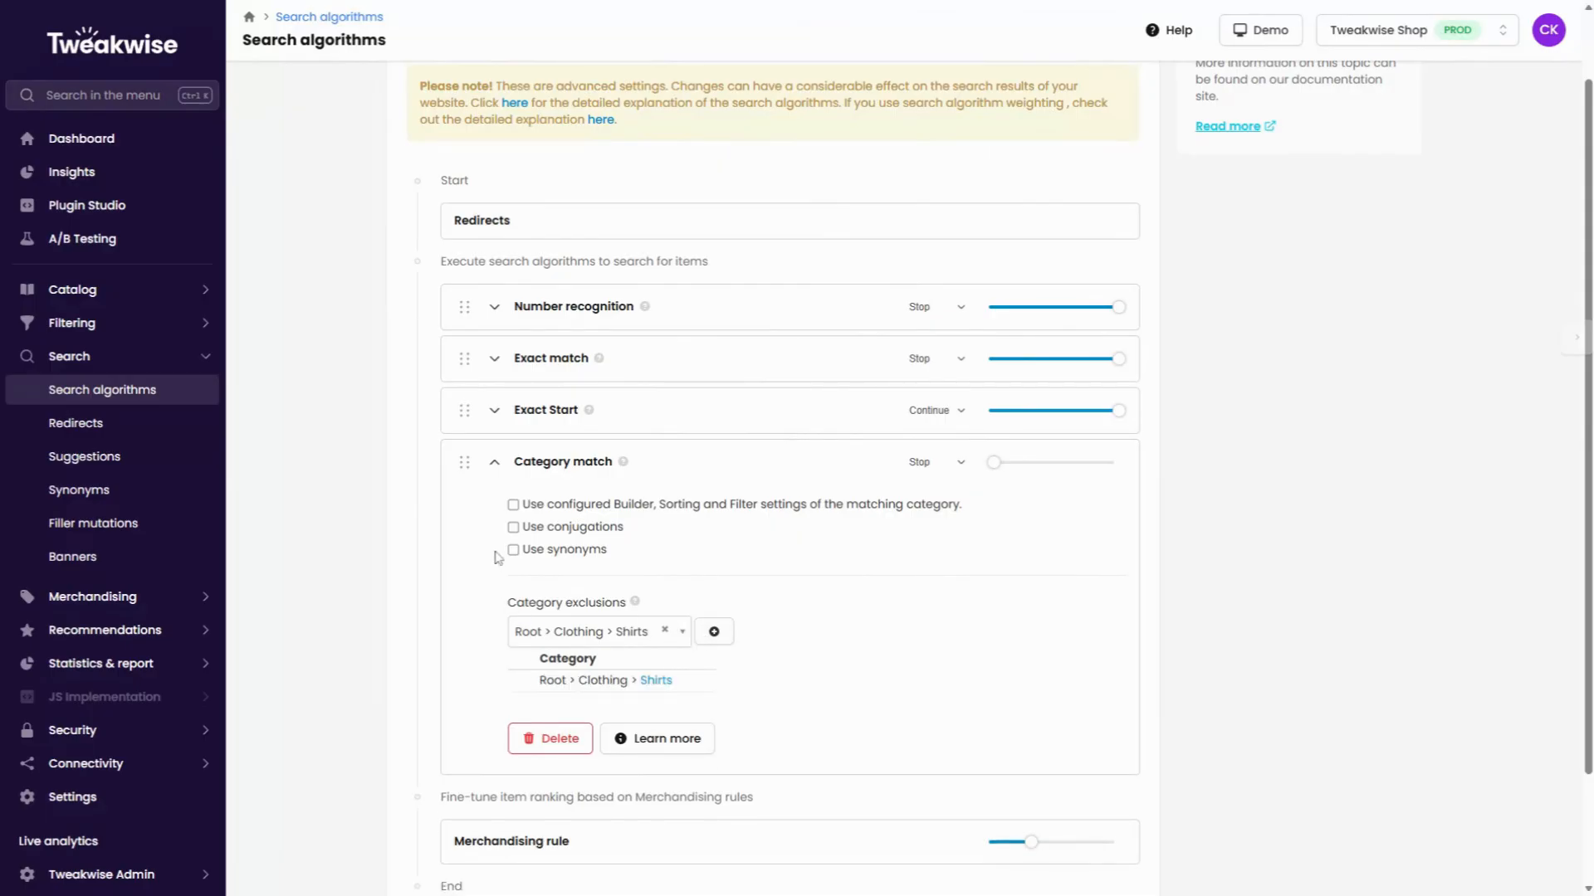
Enable the matching category's configured Builder, Sorting and Filter settings, conjugations and synonyms for Category match, and set its weight to about 80%.
{"action": "left_click", "coordinate": [513, 505]}
{"action": "left_click", "coordinate": [513, 527]}
{"action": "left_click", "coordinate": [513, 550]}
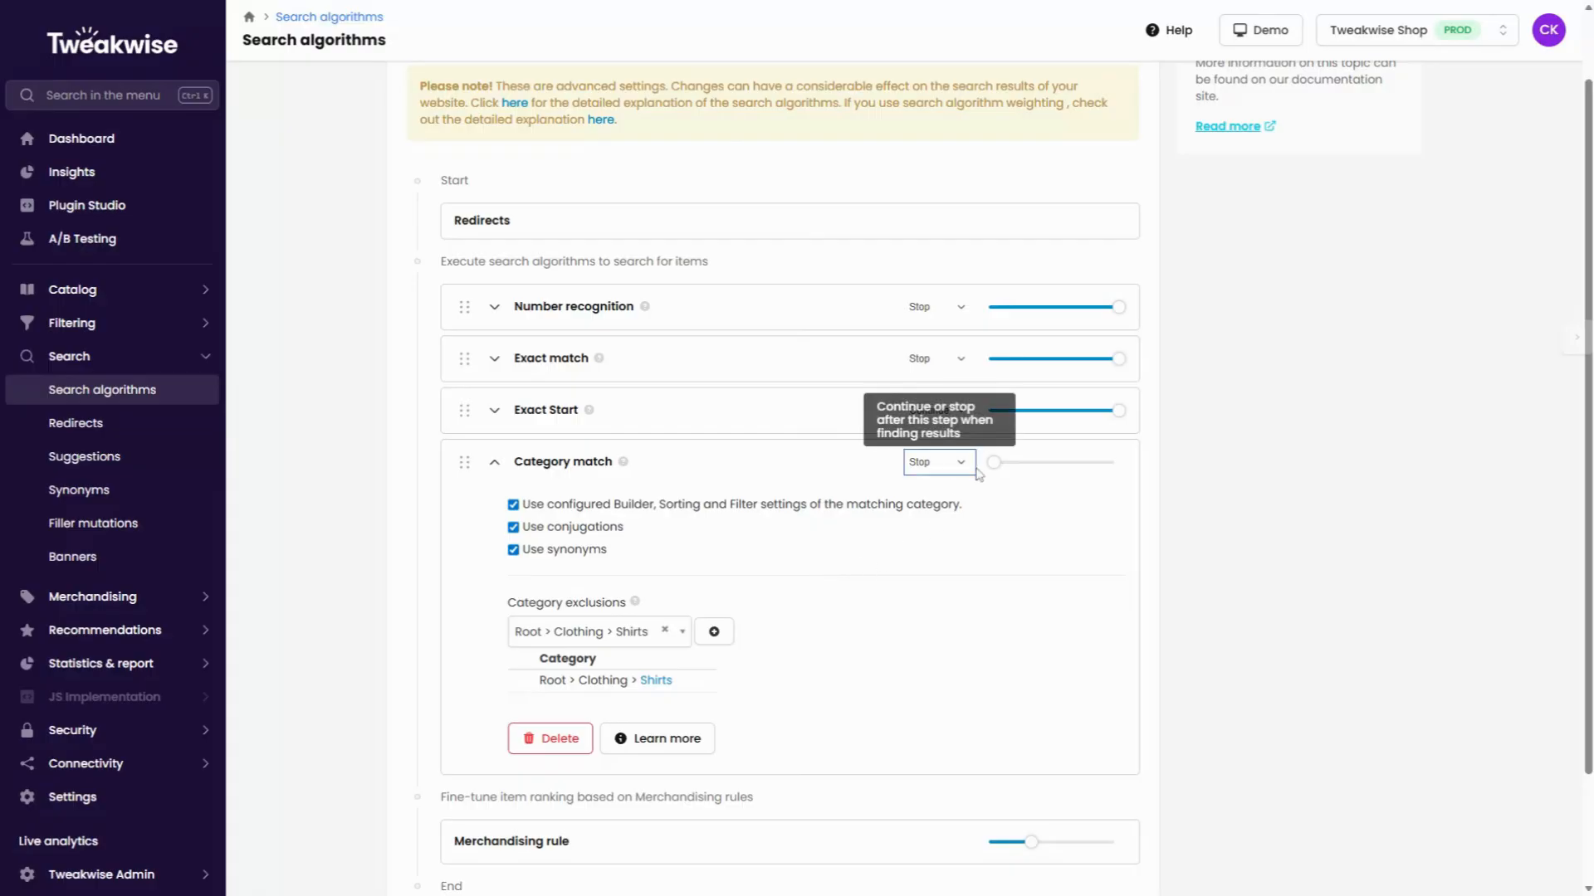
{"action": "left_click_drag", "start_coordinate": [994, 464], "coordinate": [1092, 480]}
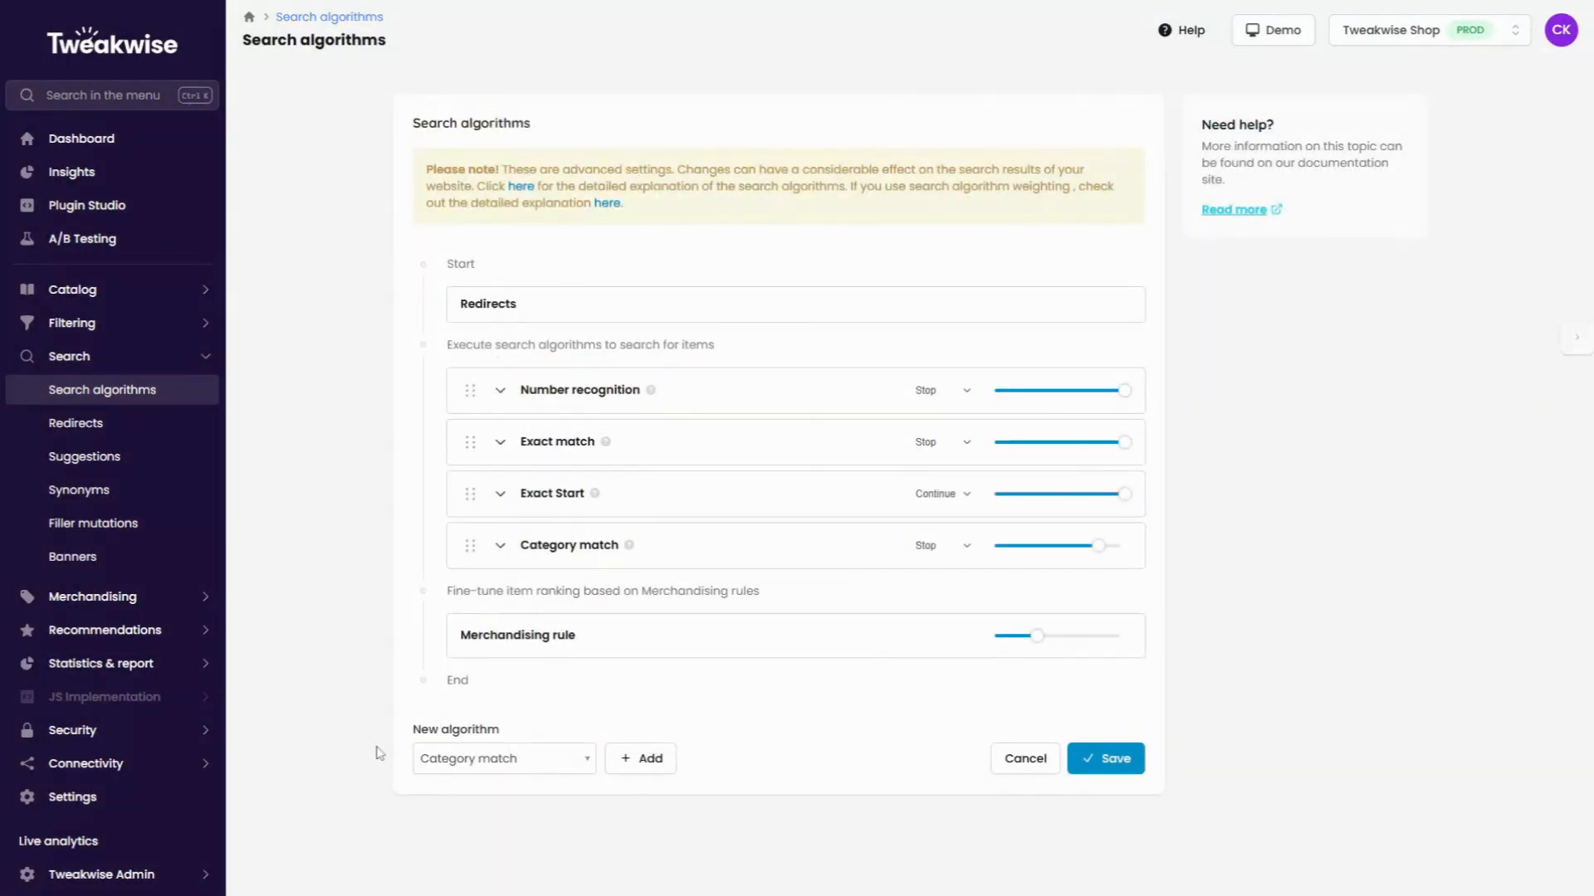
Add a Word Search algorithm below Category match.
{"action": "left_click", "coordinate": [486, 765]}
{"action": "key", "text": "Down"}
{"action": "key", "text": "Down"}
{"action": "key", "text": "Up"}
{"action": "key", "text": "Up"}
{"action": "key", "text": "Up"}
{"action": "key", "text": "Up"}
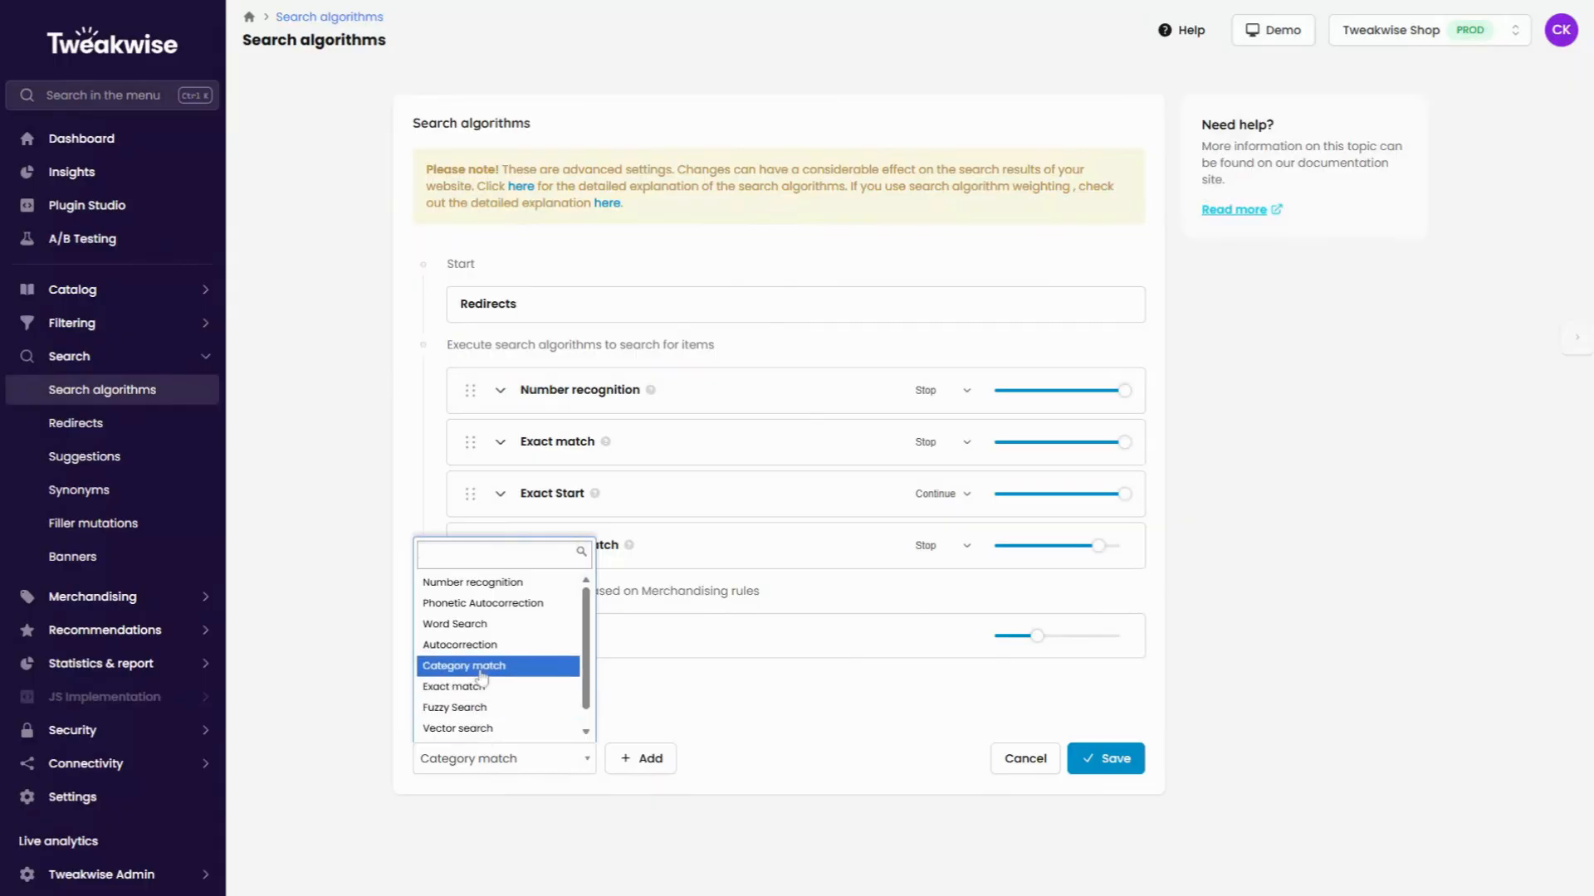
{"action": "key", "text": "Return"}
{"action": "left_click", "coordinate": [644, 762]}
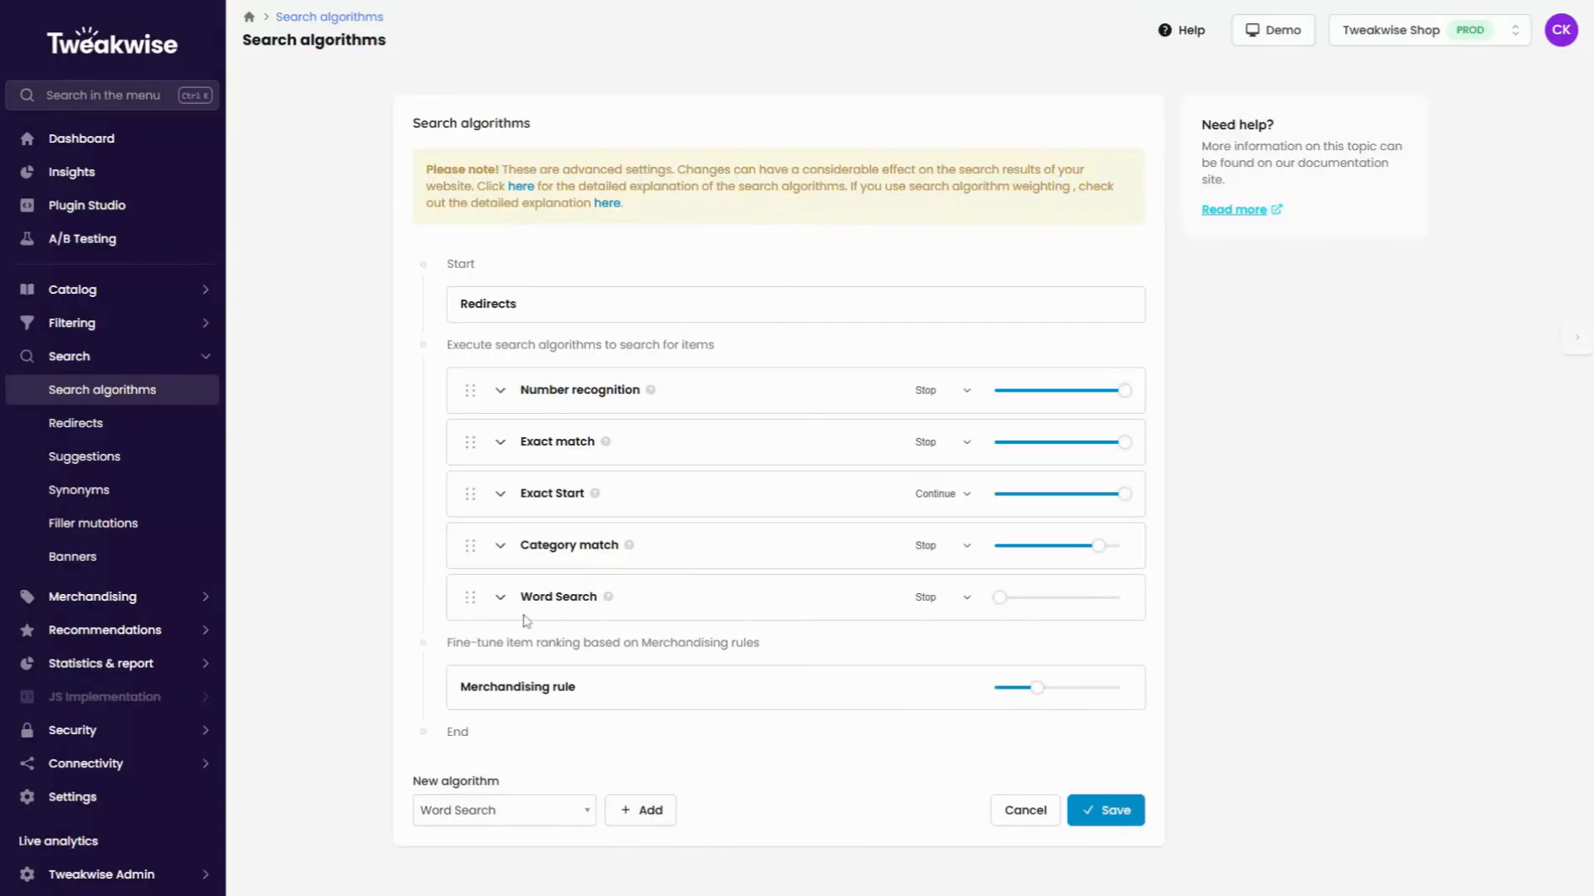
Add name as a search property of the Word Search algorithm.
{"action": "left_click", "coordinate": [500, 597]}
{"action": "scroll", "coordinate": [705, 611], "scroll_direction": "down", "scroll_amount": 2}
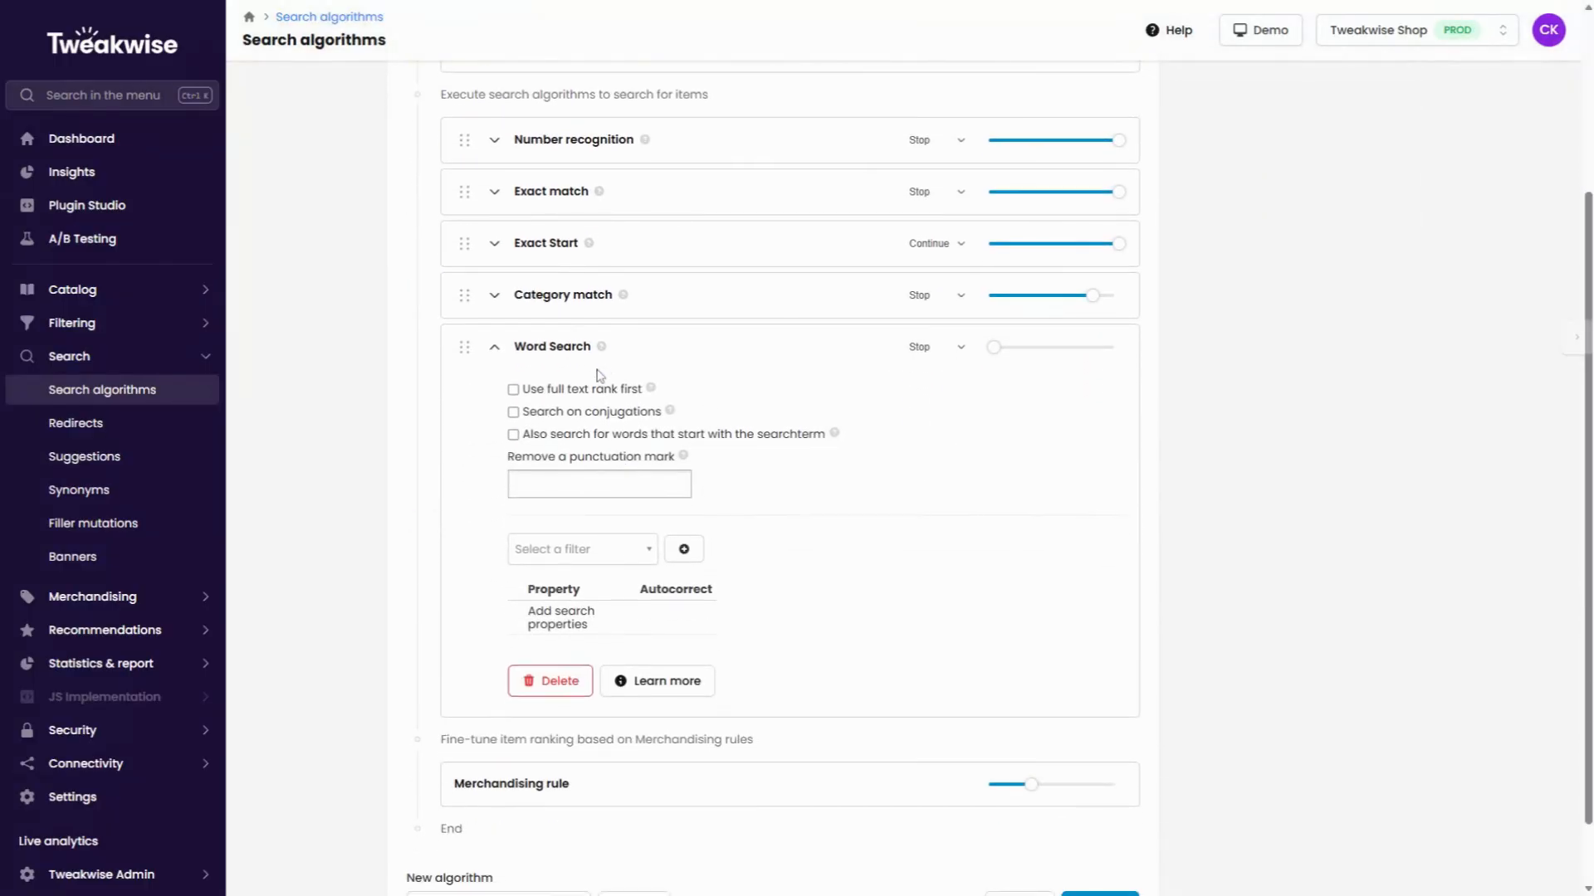
{"action": "mouse_move", "coordinate": [602, 357]}
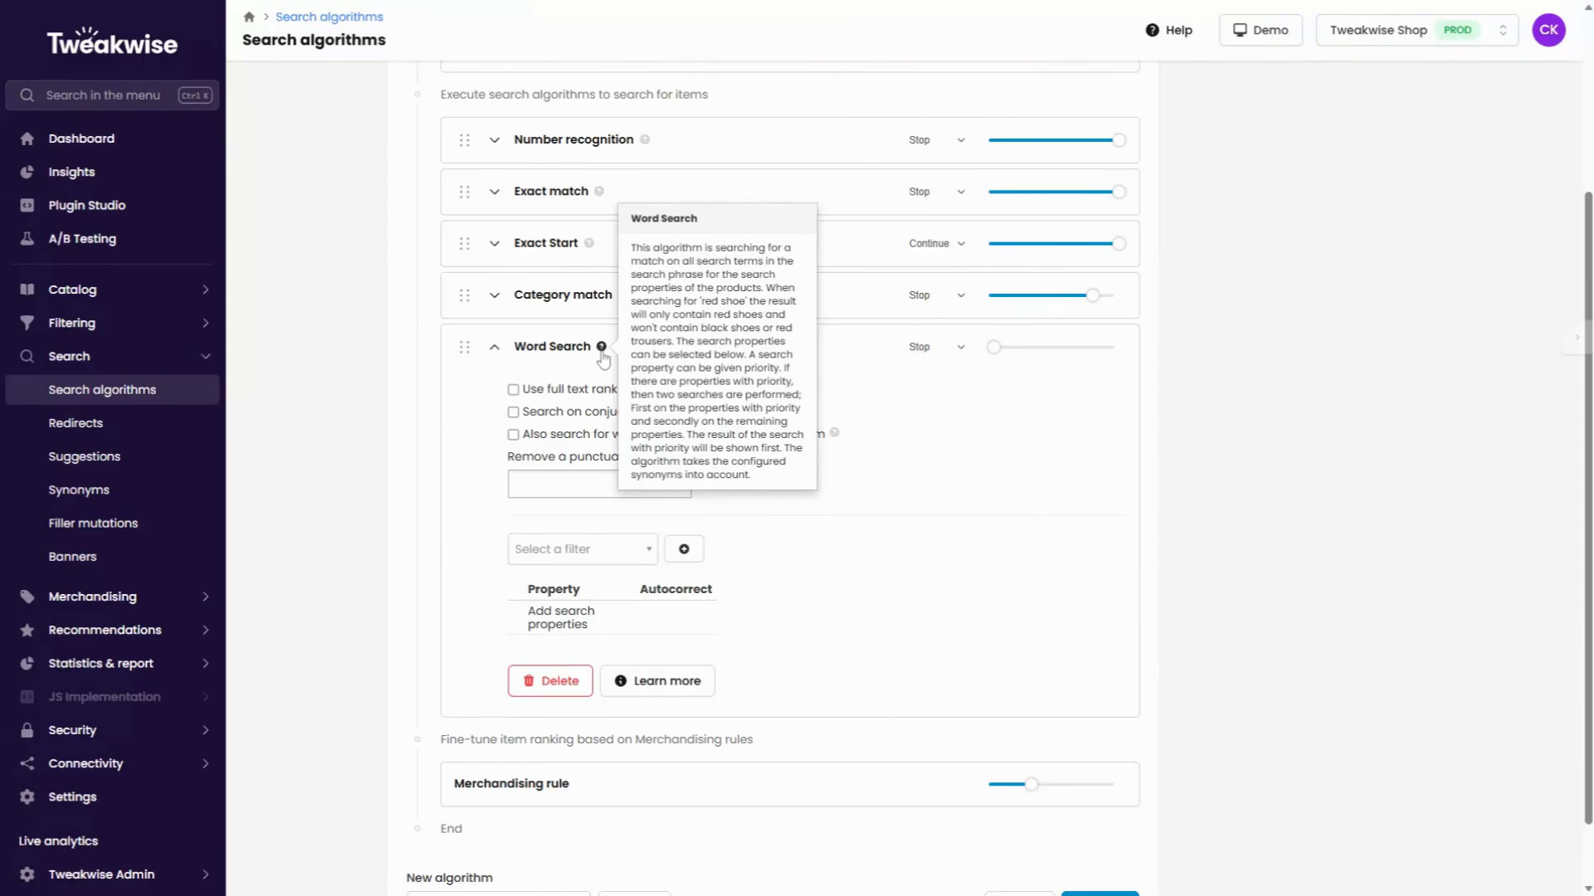
{"action": "left_click", "coordinate": [645, 553]}
{"action": "type", "text": "name"}
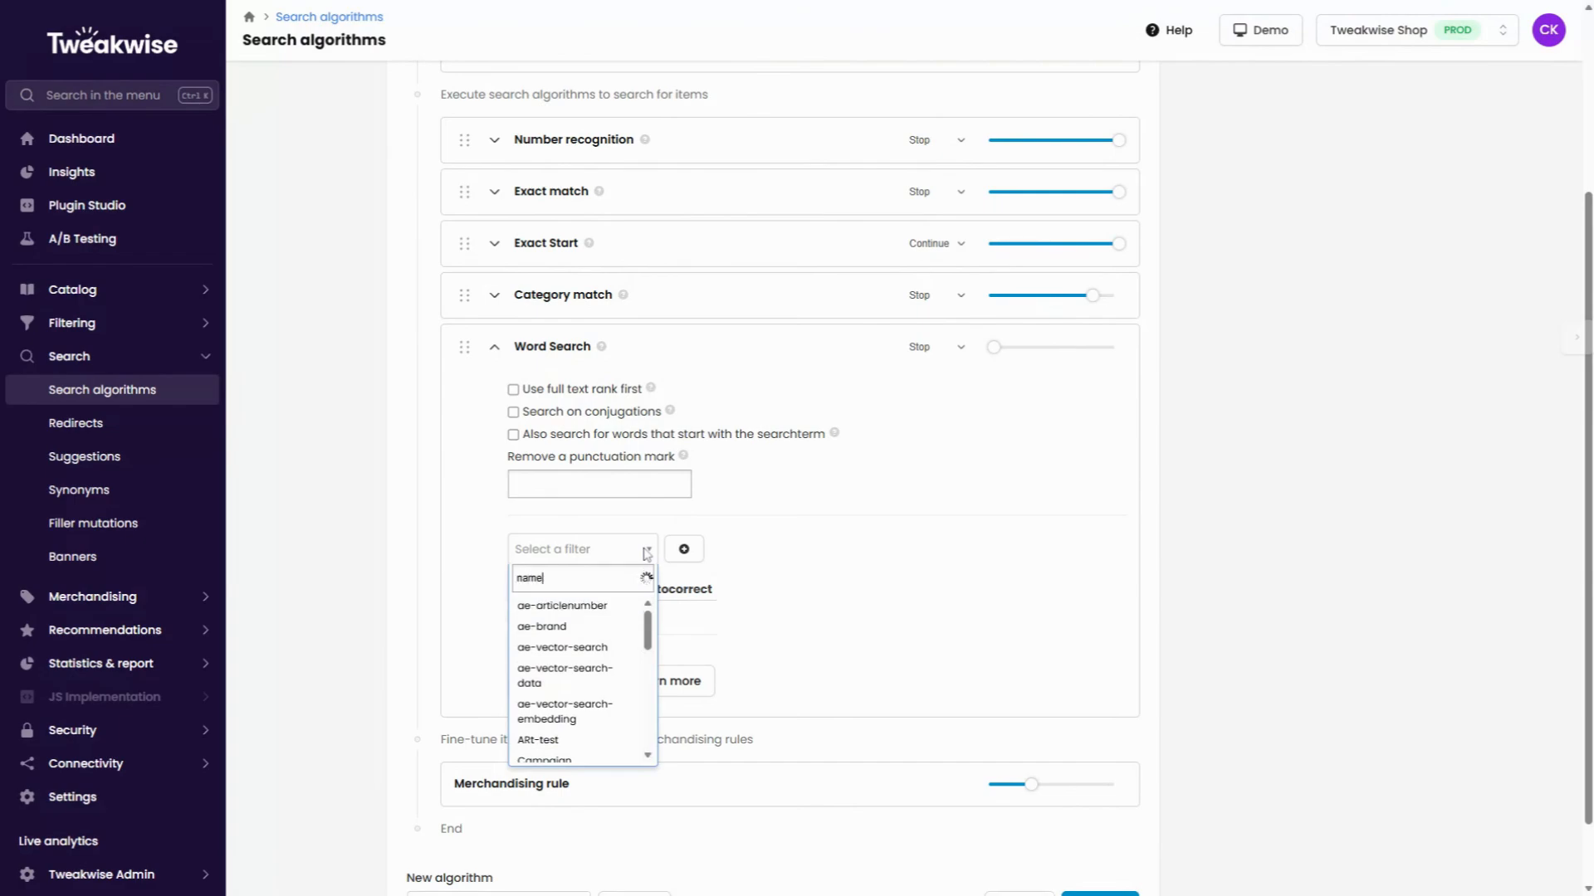
{"action": "left_click", "coordinate": [591, 614]}
{"action": "left_click", "coordinate": [683, 549]}
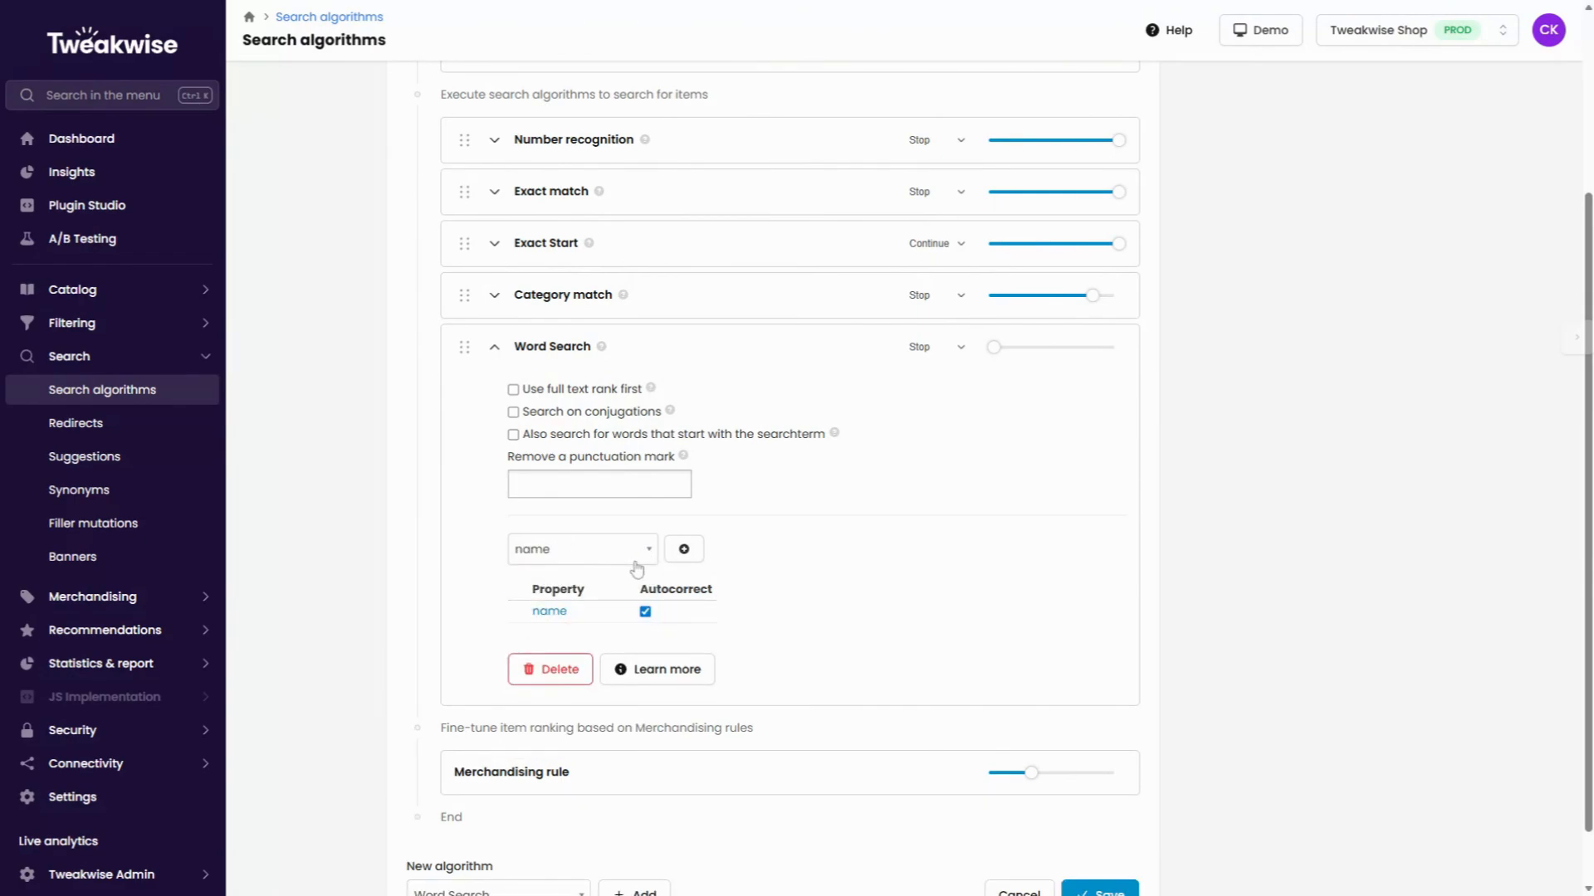
Add product-type and Color as further search properties of the Word Search algorithm.
{"action": "left_click", "coordinate": [631, 558]}
{"action": "type", "text": "prod"}
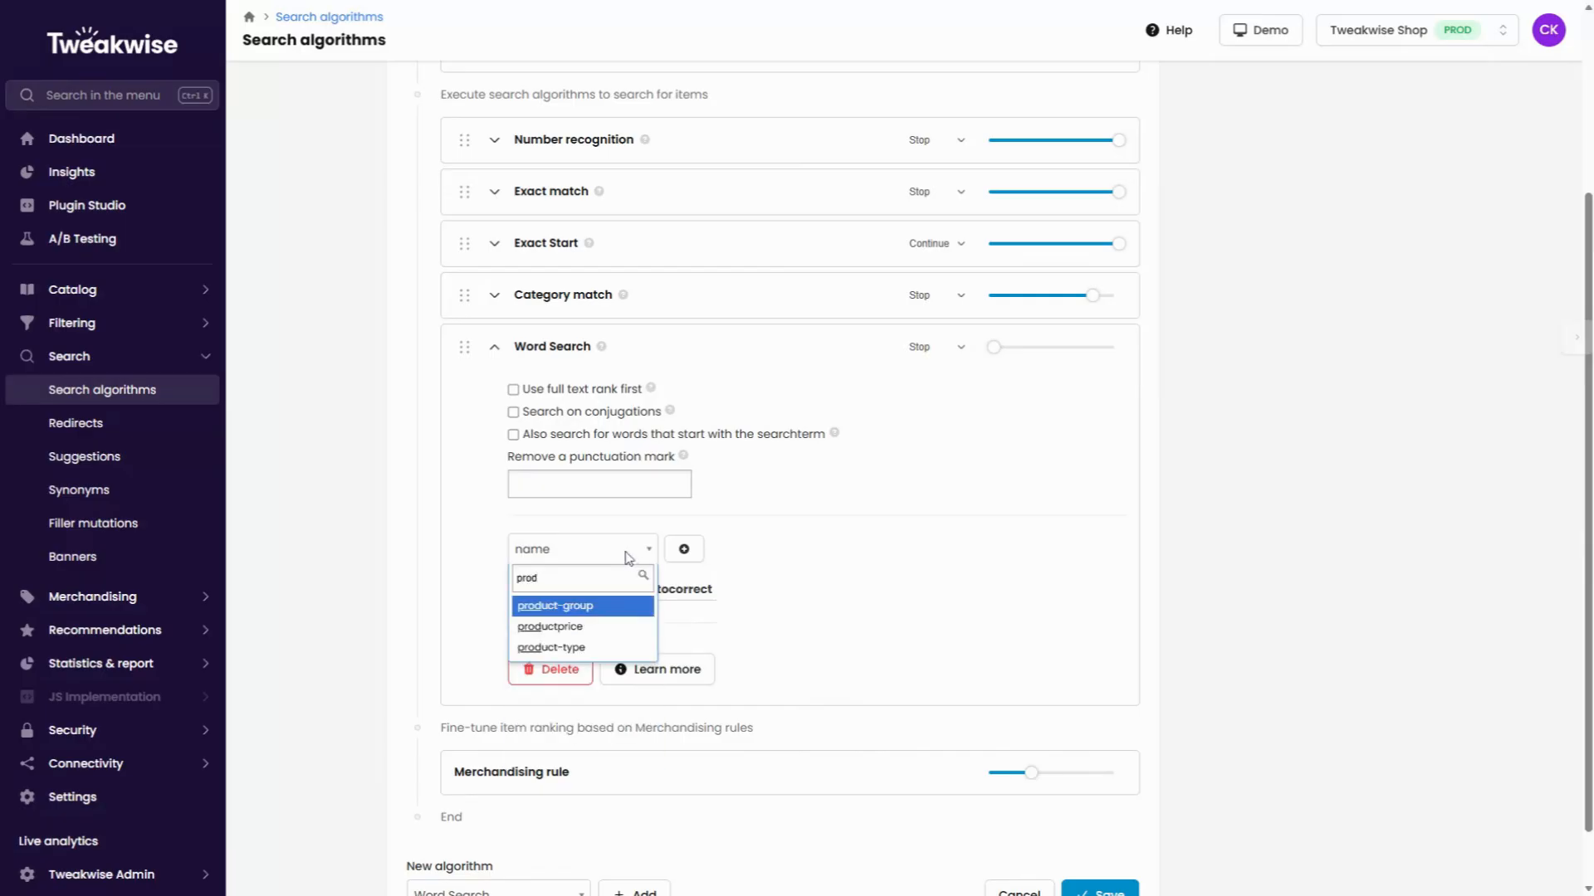
{"action": "left_click", "coordinate": [633, 624]}
{"action": "left_click", "coordinate": [683, 549]}
{"action": "left_click", "coordinate": [633, 555]}
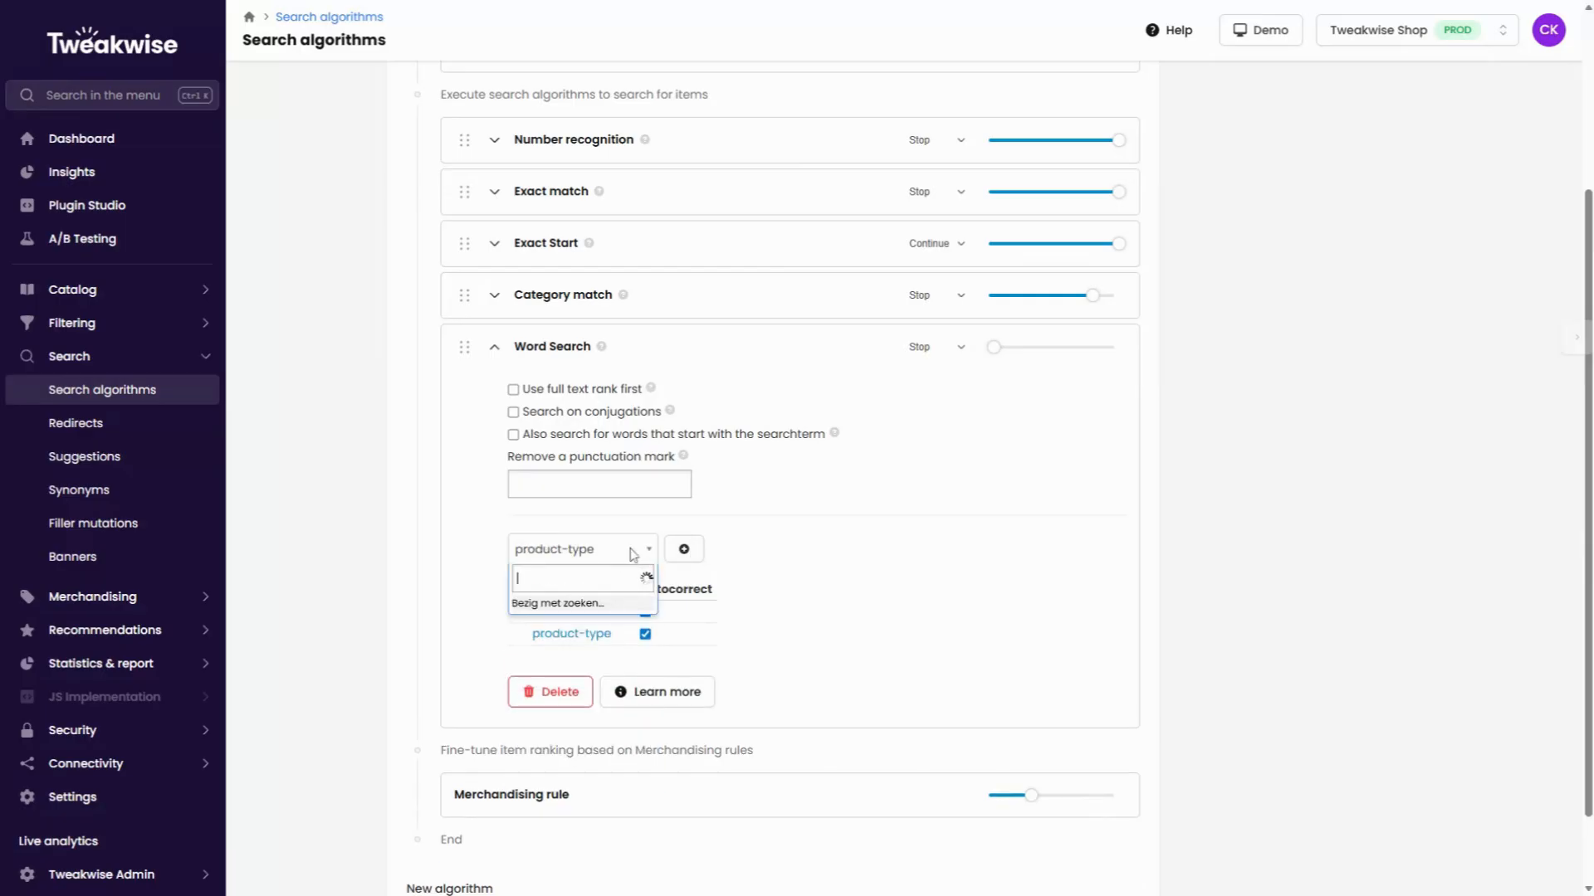
{"action": "type", "text": "colo"}
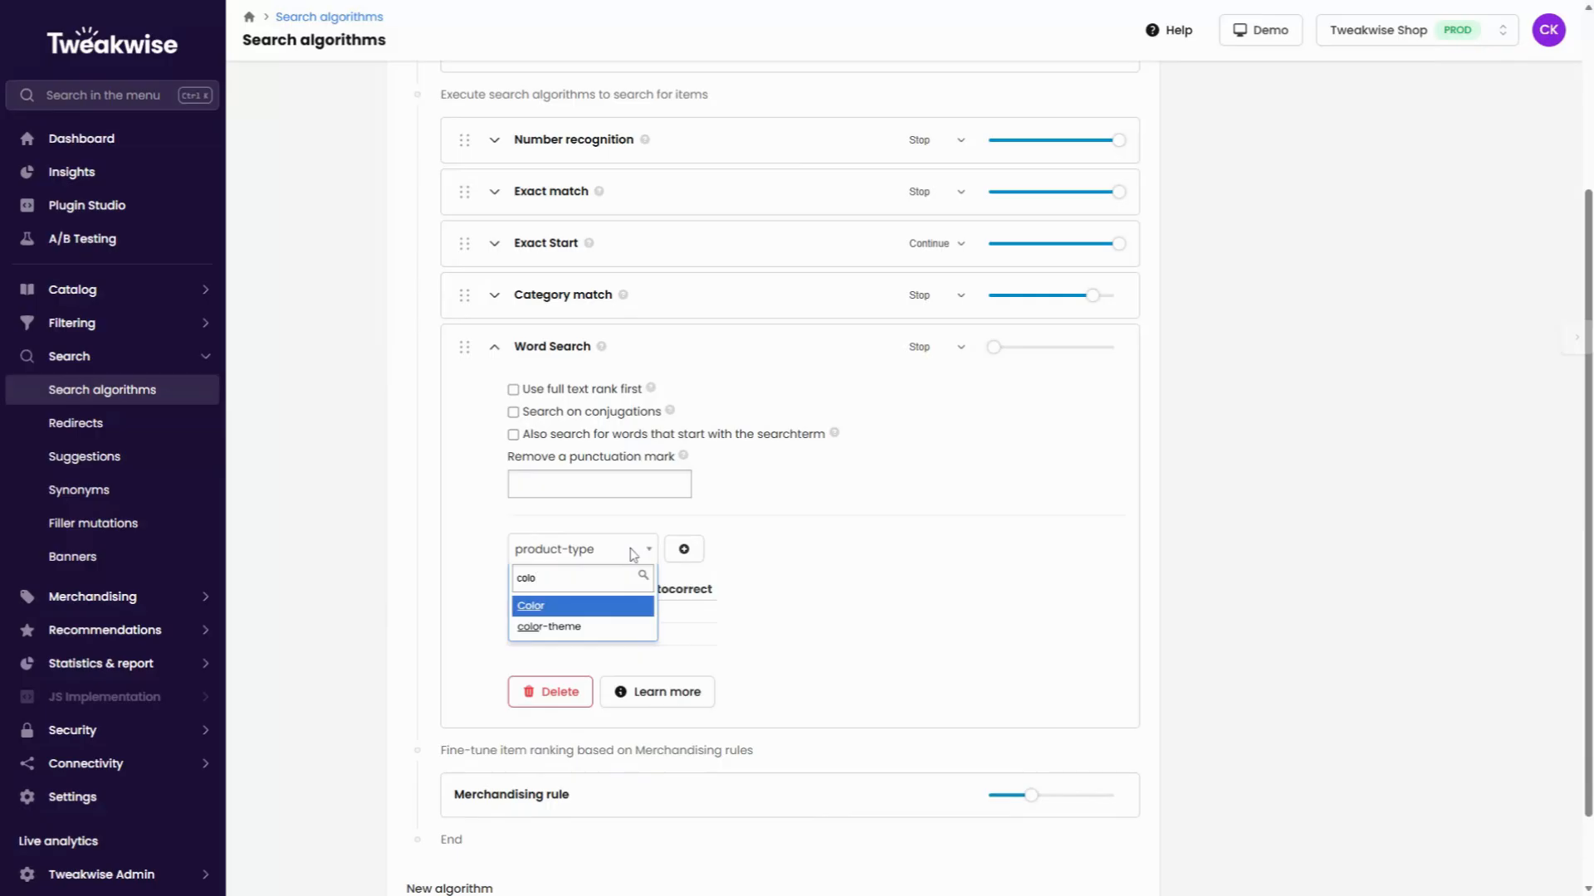
{"action": "left_click", "coordinate": [597, 607]}
{"action": "left_click", "coordinate": [683, 550]}
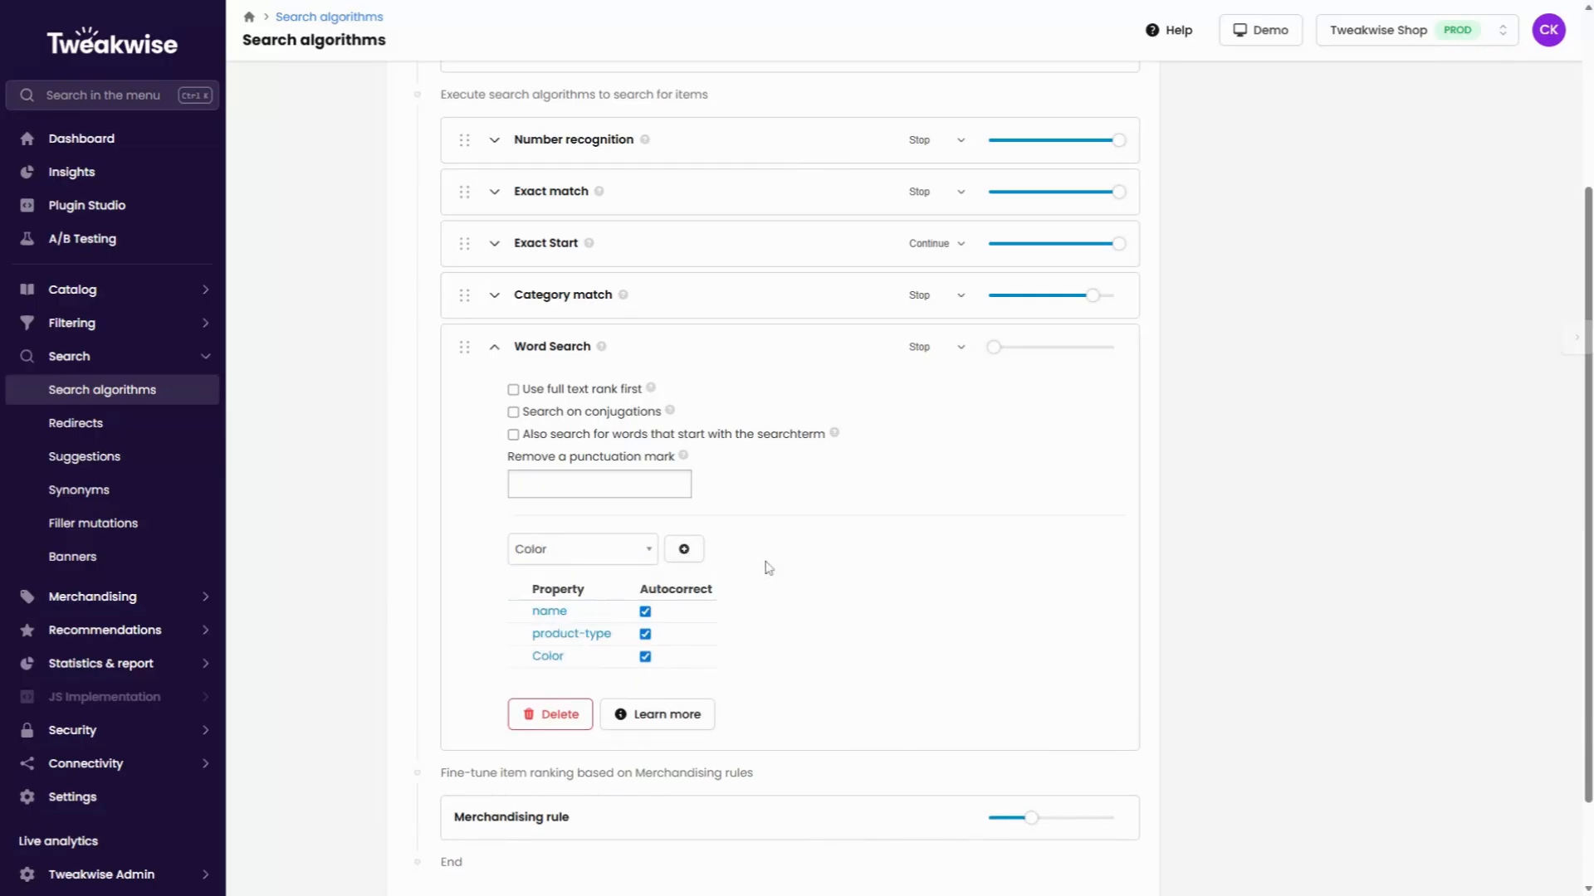
Try switching autocorrect off and back on for the name property of Word Search.
{"action": "left_click", "coordinate": [646, 614]}
{"action": "left_click", "coordinate": [646, 615]}
{"action": "left_click", "coordinate": [645, 613]}
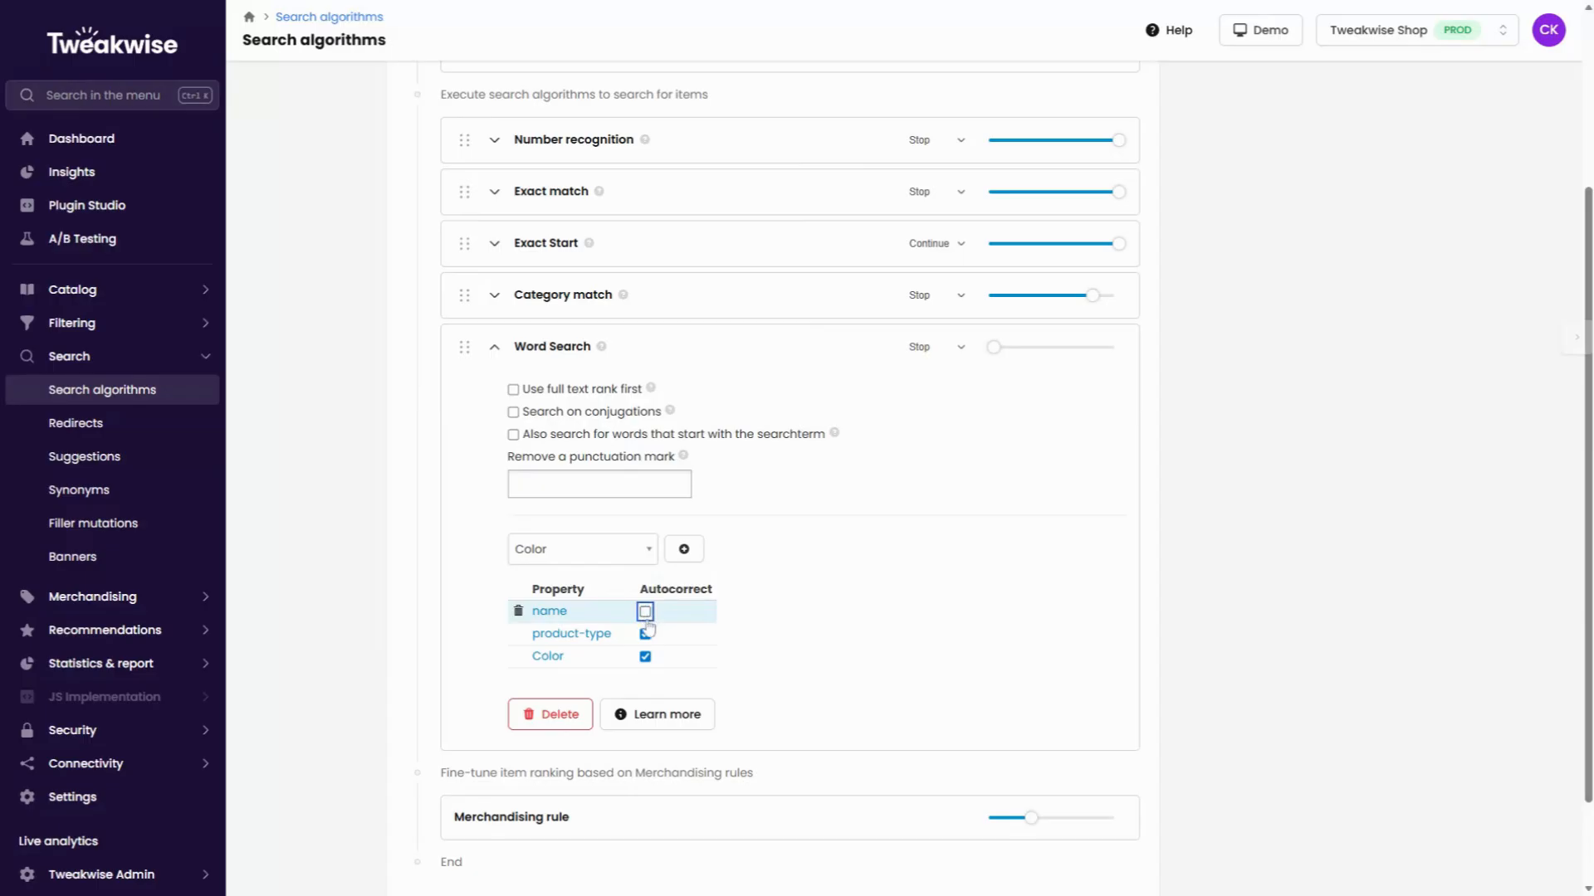
{"action": "left_click", "coordinate": [646, 614]}
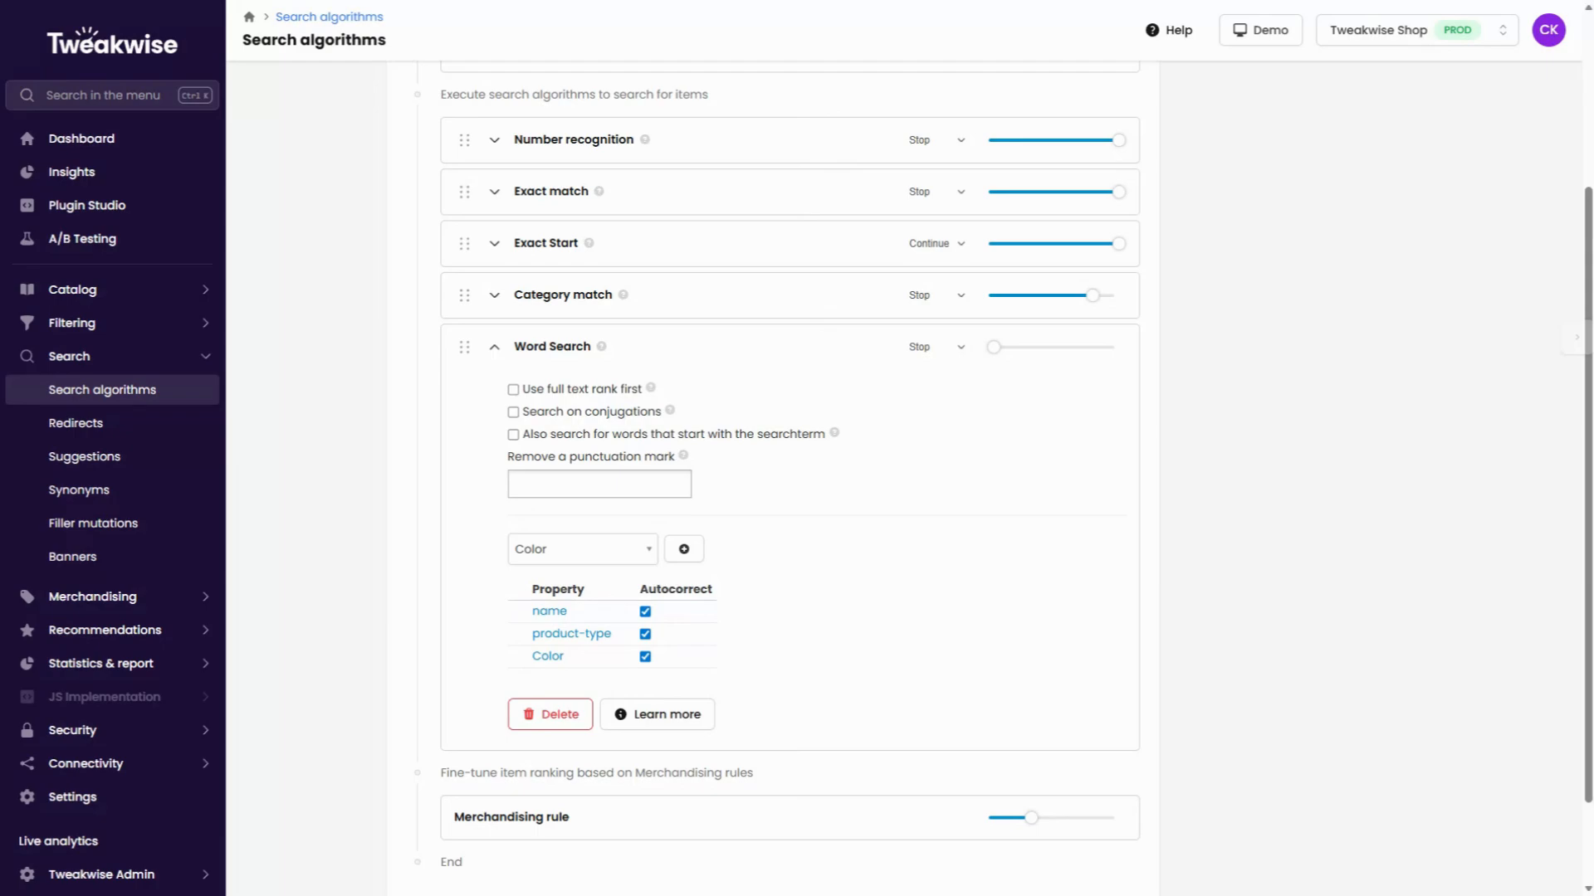
Enable searching on conjugations and on words that start with the search term for Word Search.
{"action": "scroll", "coordinate": [789, 482], "scroll_direction": "down", "scroll_amount": 2}
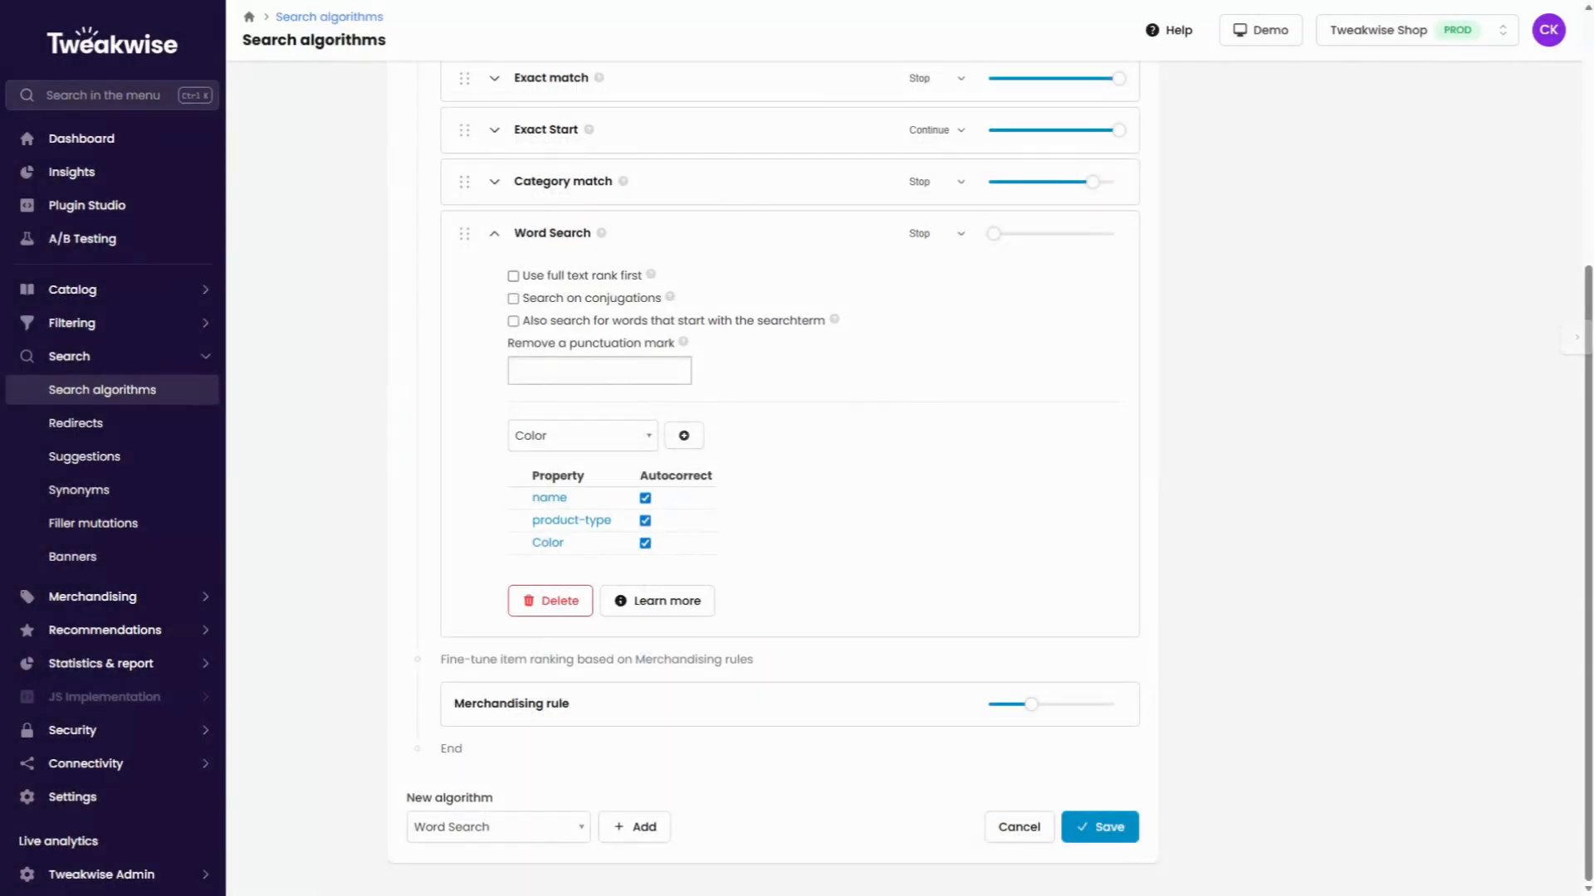
{"action": "mouse_move", "coordinate": [650, 275]}
{"action": "left_click", "coordinate": [513, 299]}
{"action": "mouse_move", "coordinate": [670, 300]}
{"action": "left_click", "coordinate": [513, 321]}
{"action": "mouse_move", "coordinate": [835, 331]}
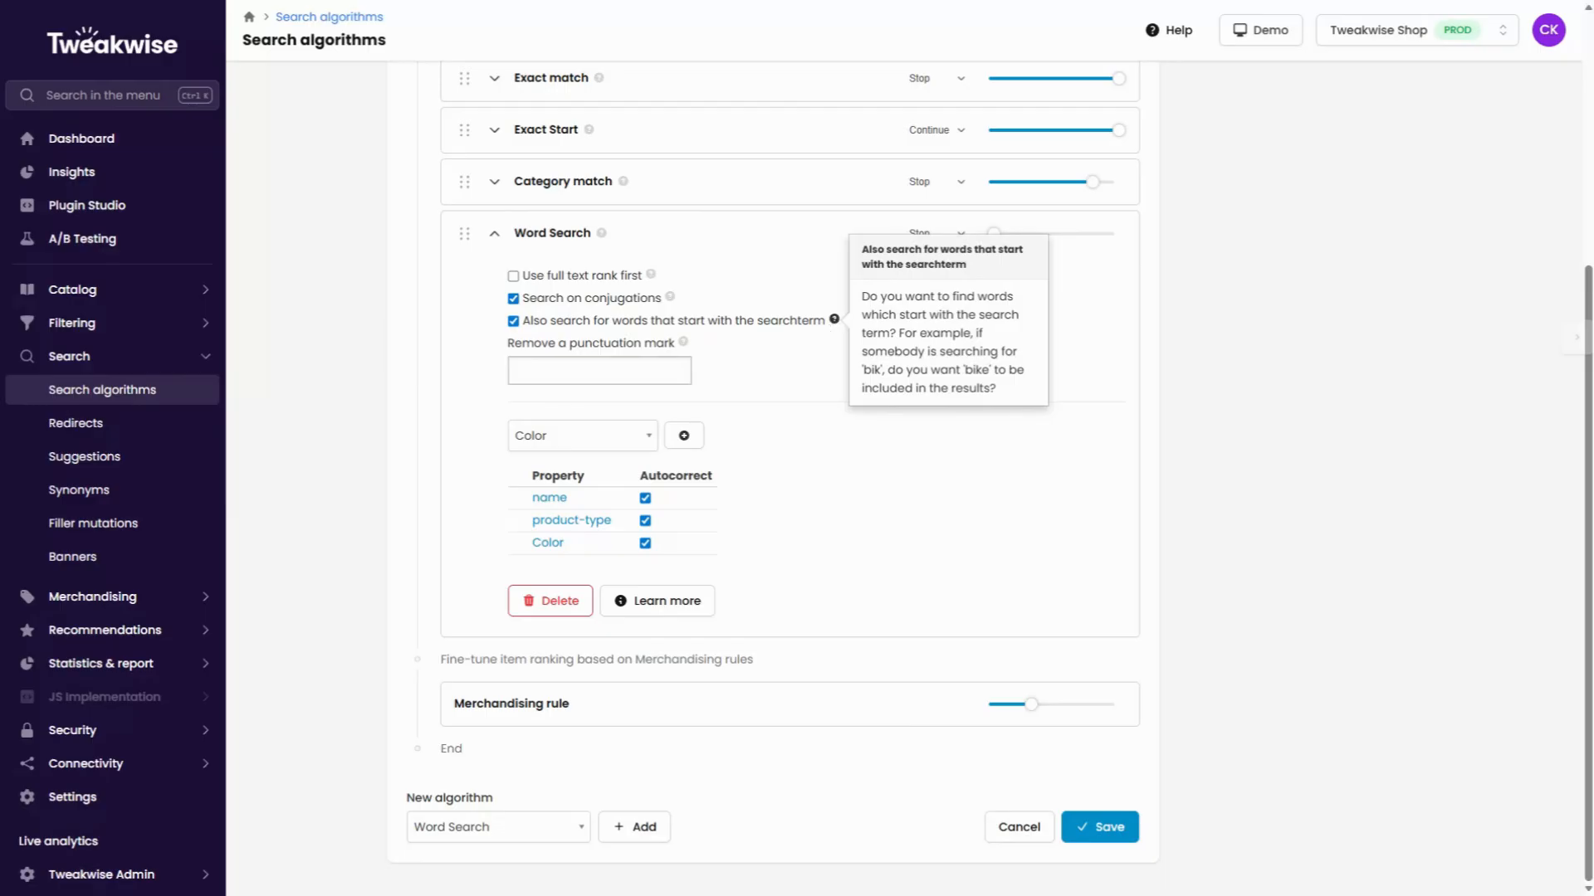
{"action": "mouse_move", "coordinate": [682, 343]}
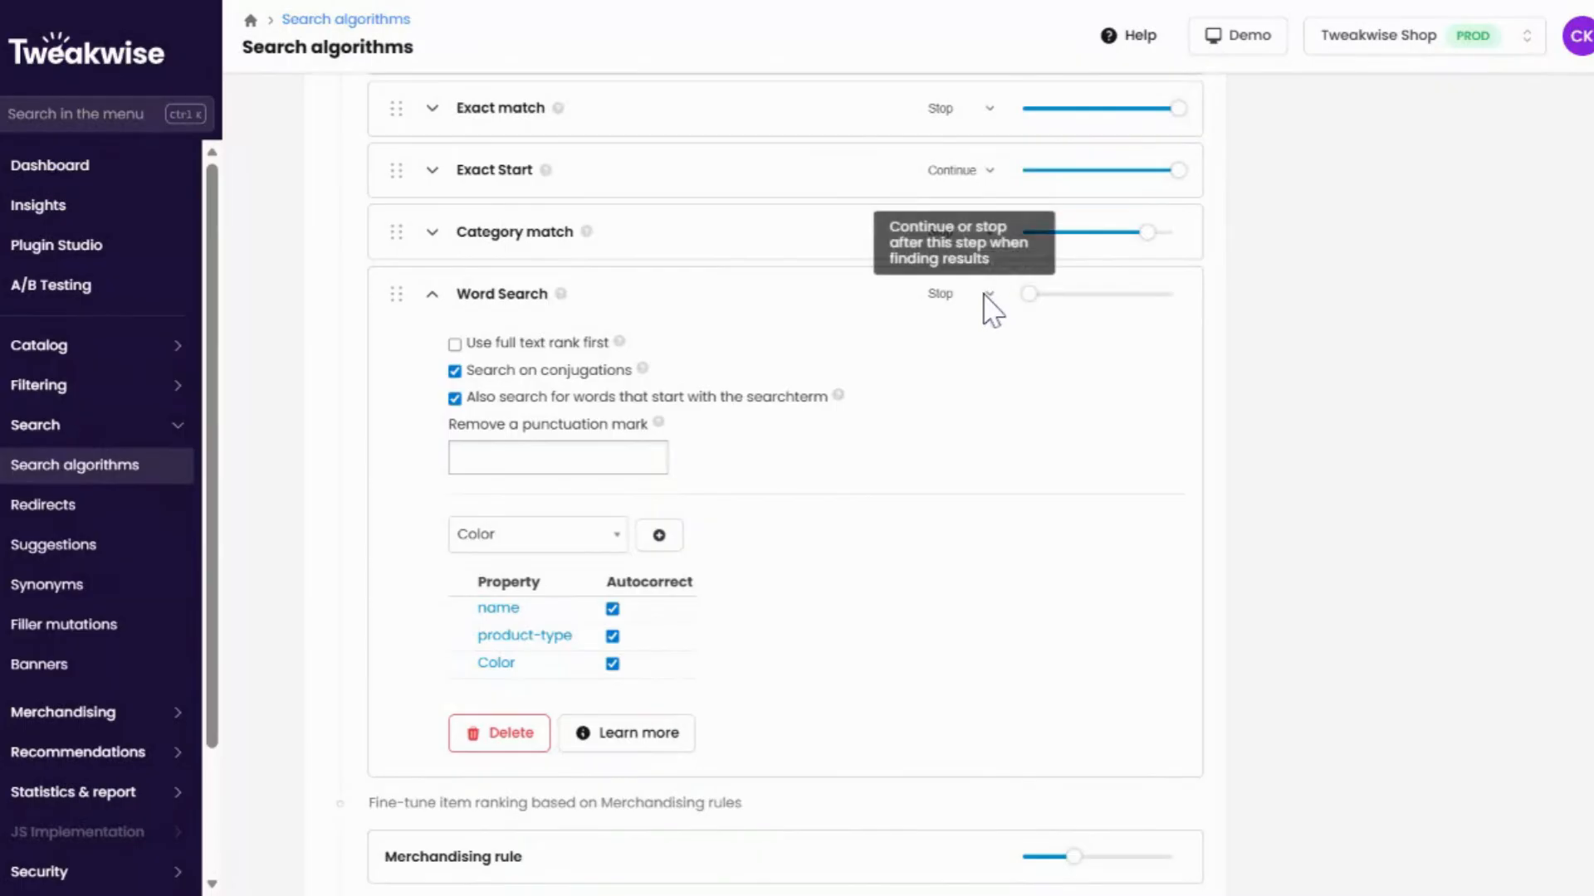
Set Word Search to Continue when finding results and raise its weight to about 60%.
{"action": "left_click", "coordinate": [983, 297]}
{"action": "left_click", "coordinate": [1008, 314]}
{"action": "left_click_drag", "start_coordinate": [1038, 292], "coordinate": [1126, 300]}
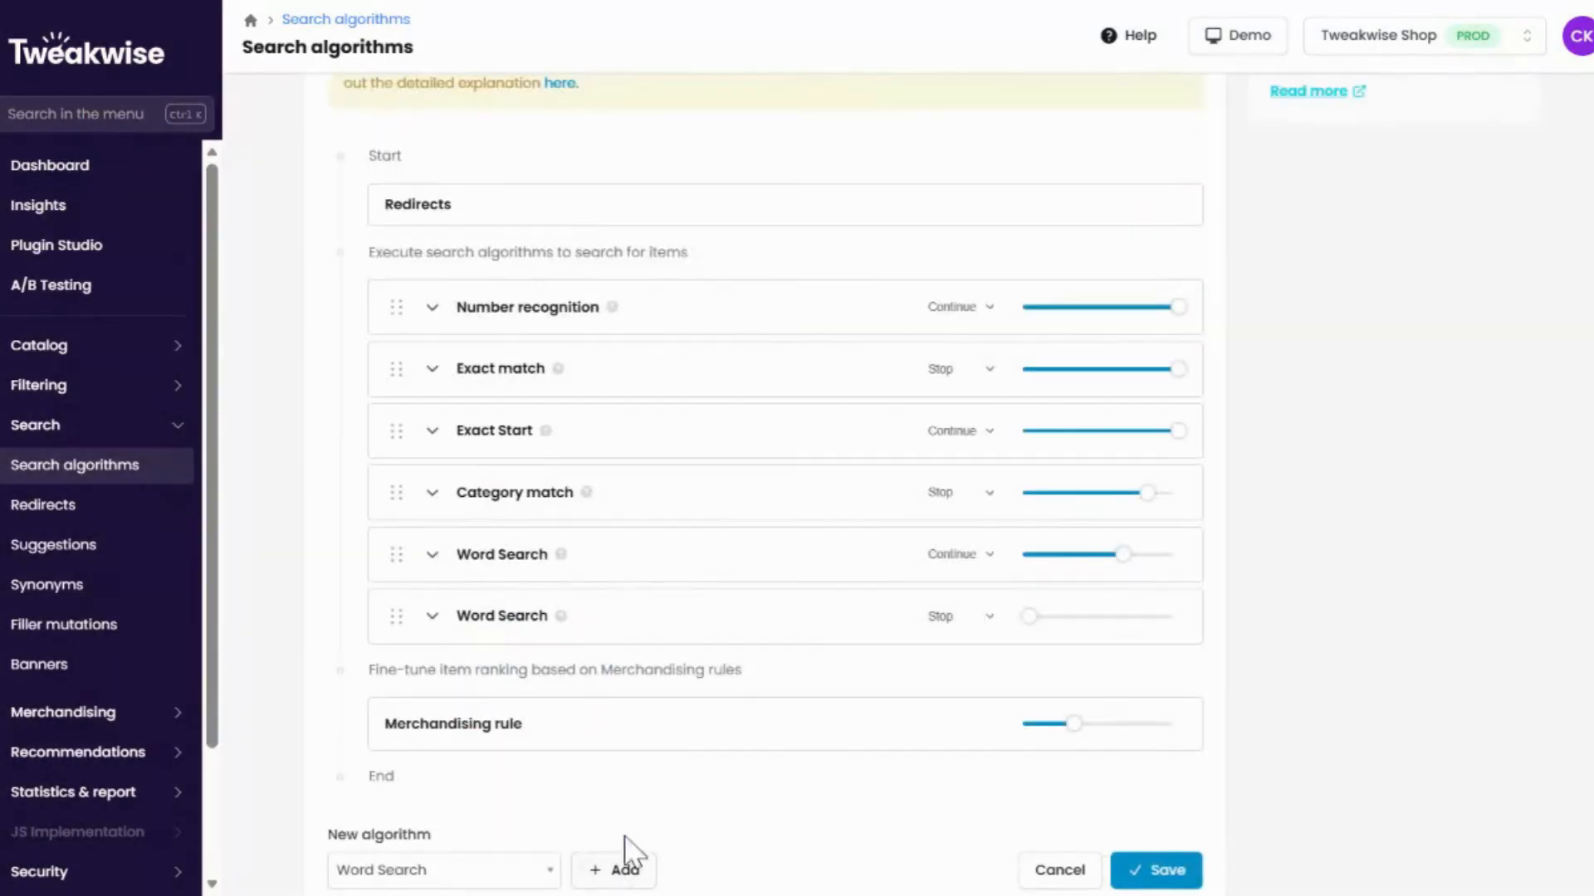
Set the second Word Search to Continue when finding results and raise its weight to about 50%.
{"action": "left_click", "coordinate": [433, 617]}
{"action": "scroll", "coordinate": [658, 633], "scroll_direction": "down", "scroll_amount": 3}
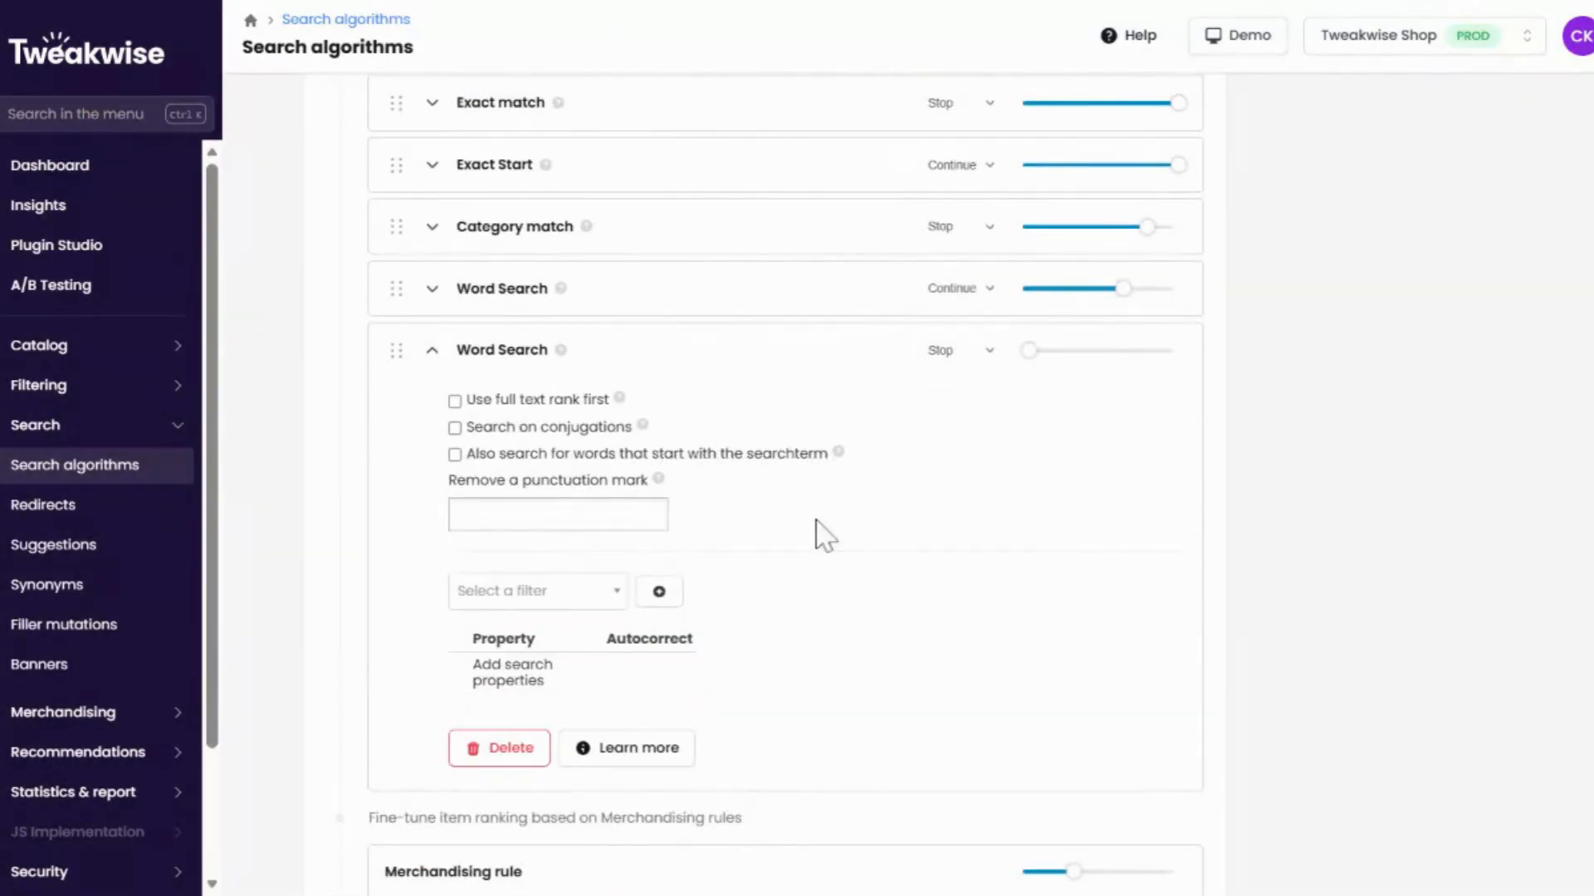
{"action": "left_click", "coordinate": [976, 353]}
{"action": "left_click", "coordinate": [973, 415]}
{"action": "left_click", "coordinate": [1044, 351]}
{"action": "left_click_drag", "start_coordinate": [1044, 350], "coordinate": [1087, 357]}
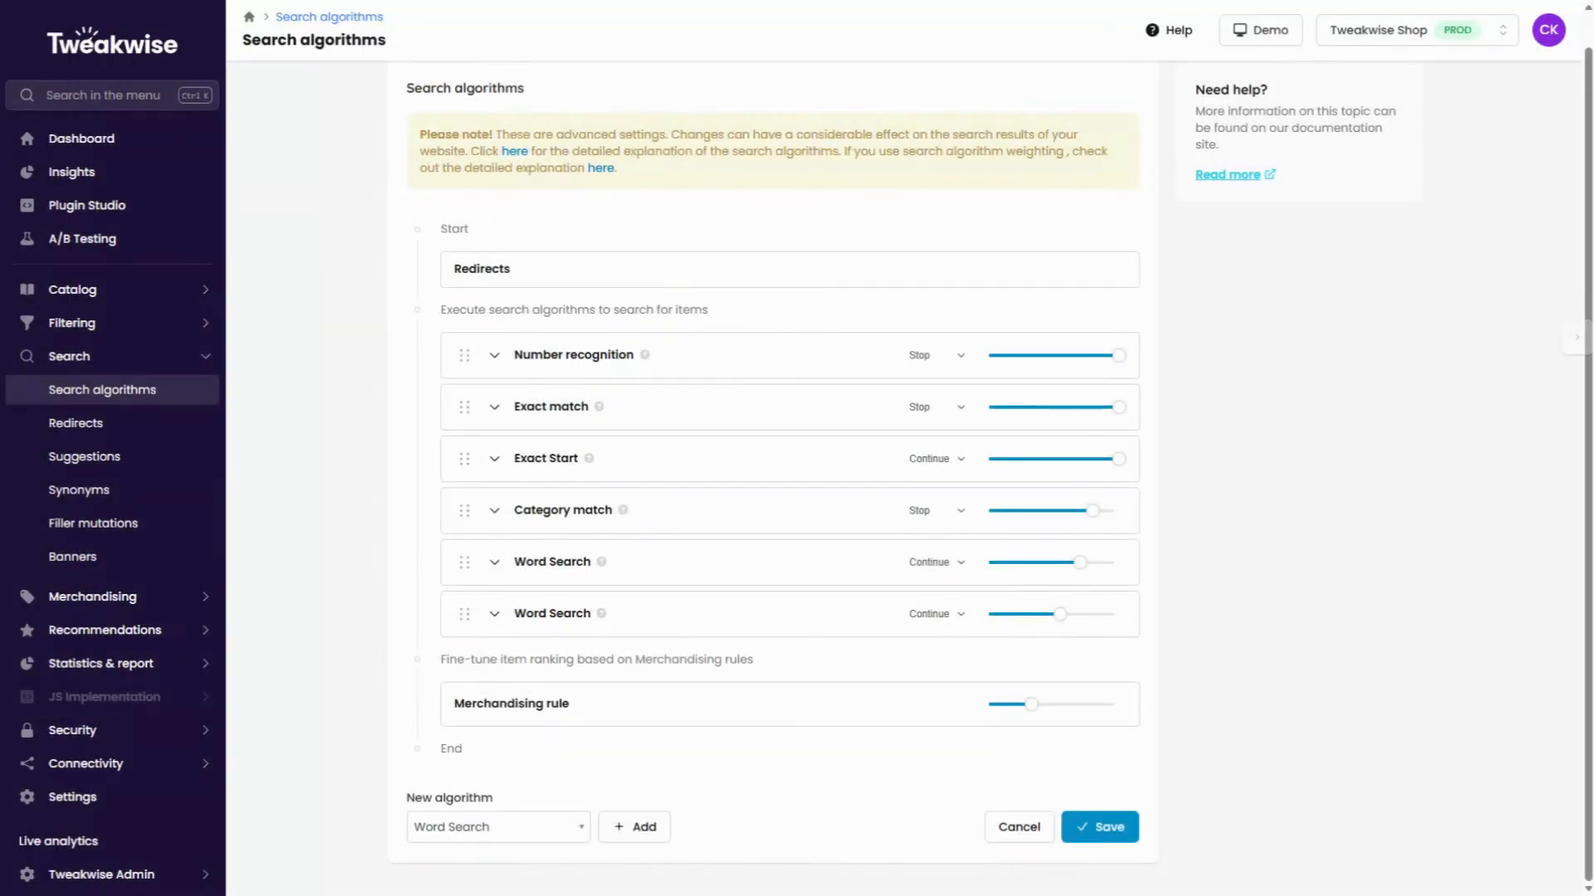
Add a Vector search algorithm to the end of the sequence and open its settings.
{"action": "left_click", "coordinate": [516, 828]}
{"action": "left_click", "coordinate": [475, 798]}
{"action": "left_click", "coordinate": [634, 826]}
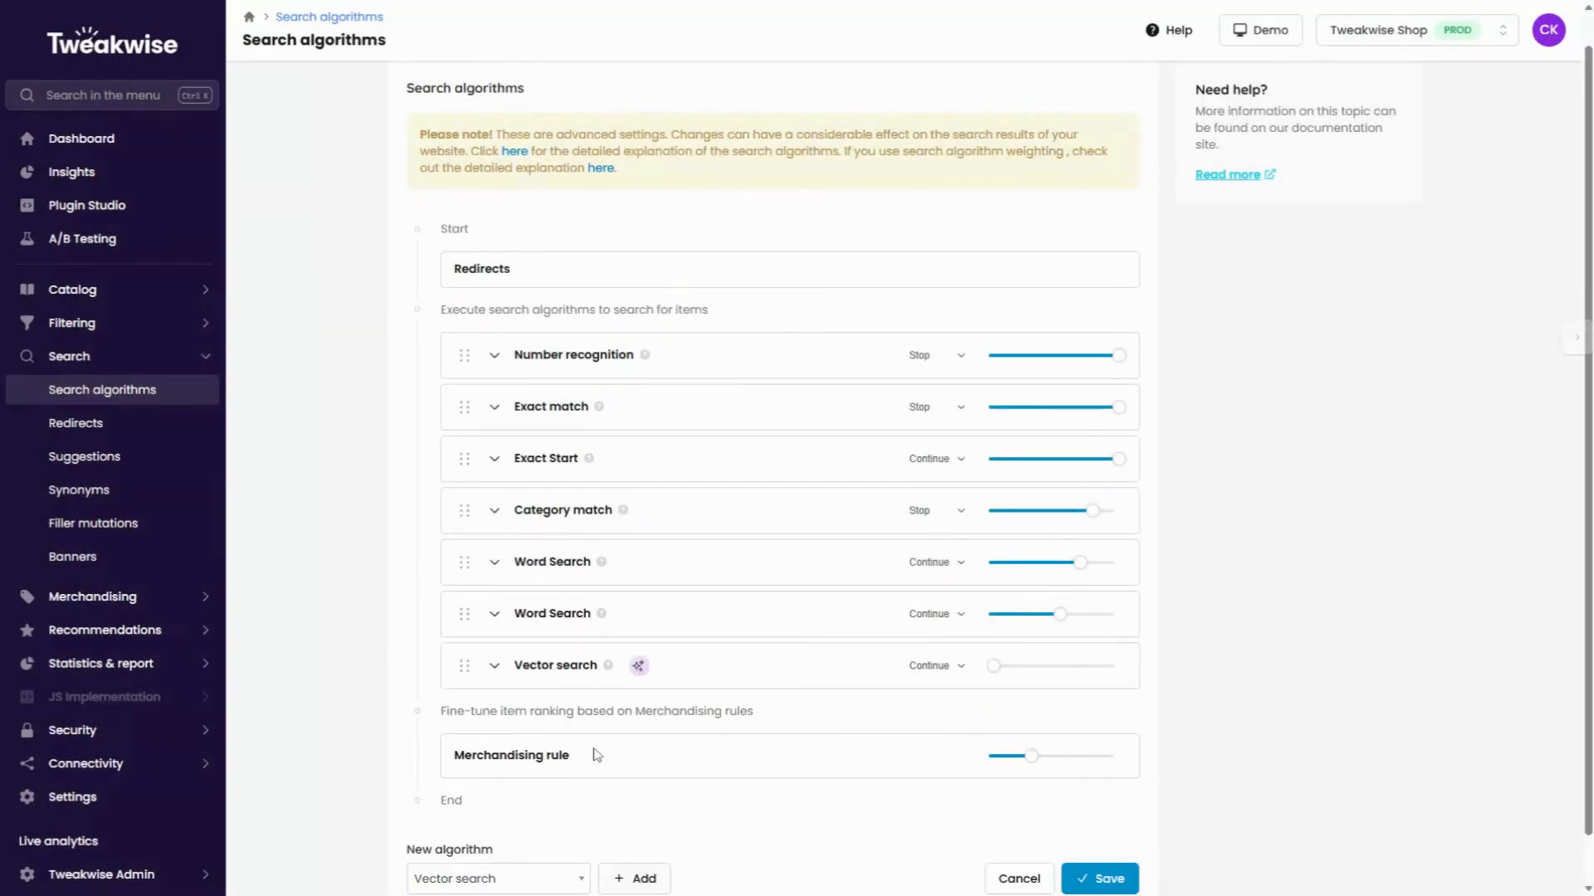
{"action": "scroll", "coordinate": [589, 730], "scroll_direction": "down", "scroll_amount": 1}
{"action": "left_click", "coordinate": [492, 615]}
{"action": "scroll", "coordinate": [614, 613], "scroll_direction": "down", "scroll_amount": 2}
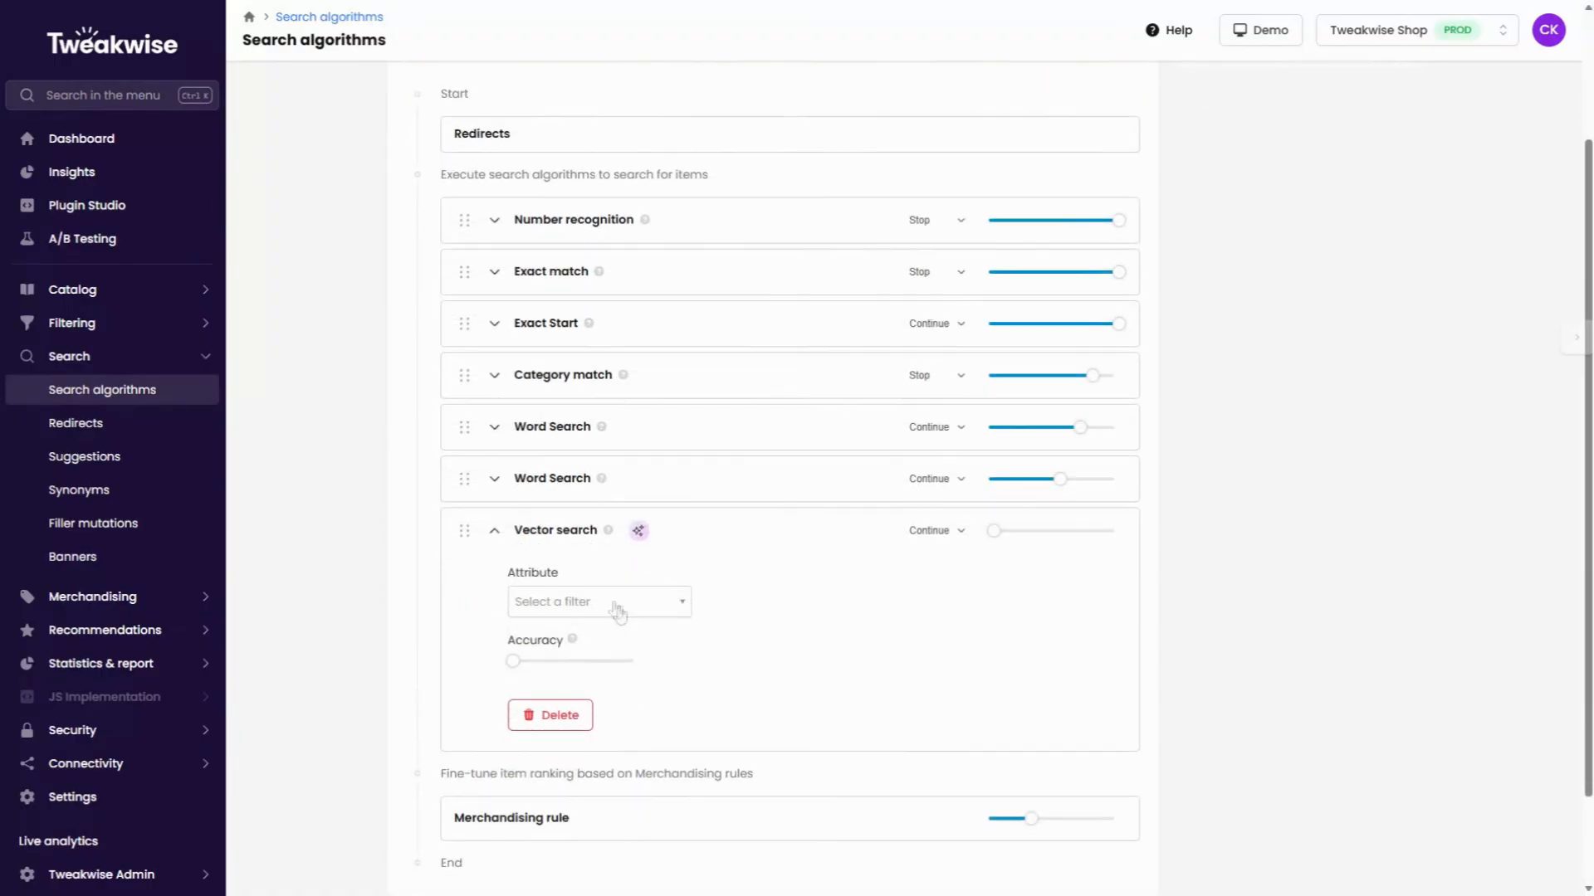
Configure Vector search with the ae-vector-search-embedding attribute, an accuracy of about 60% and a weight of about 45%.
{"action": "mouse_move", "coordinate": [608, 531]}
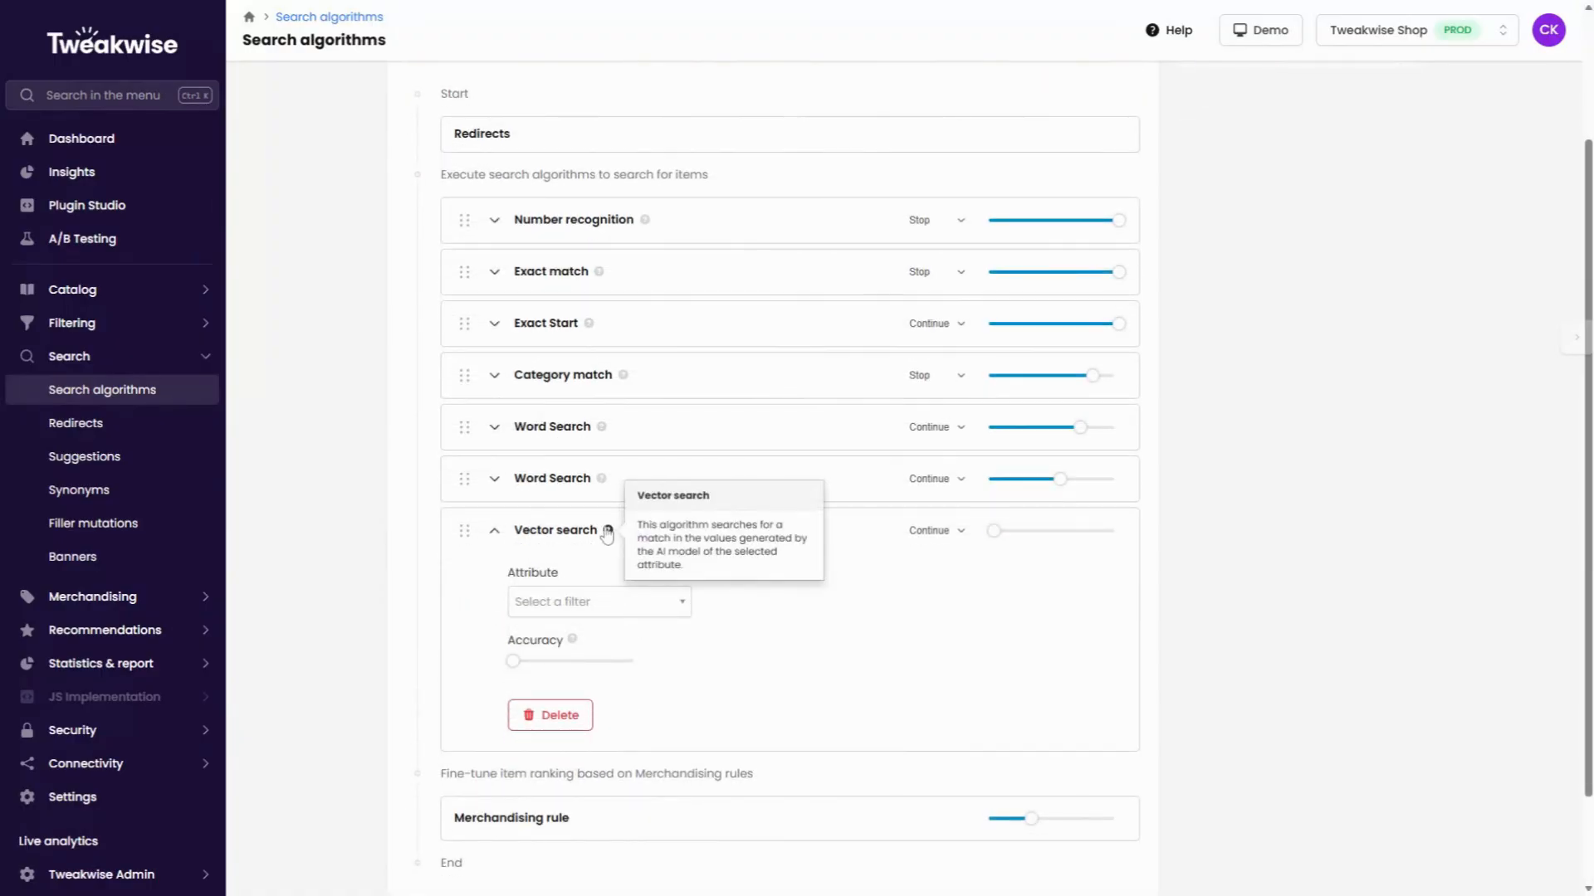
{"action": "scroll", "coordinate": [728, 615], "scroll_direction": "down", "scroll_amount": 2}
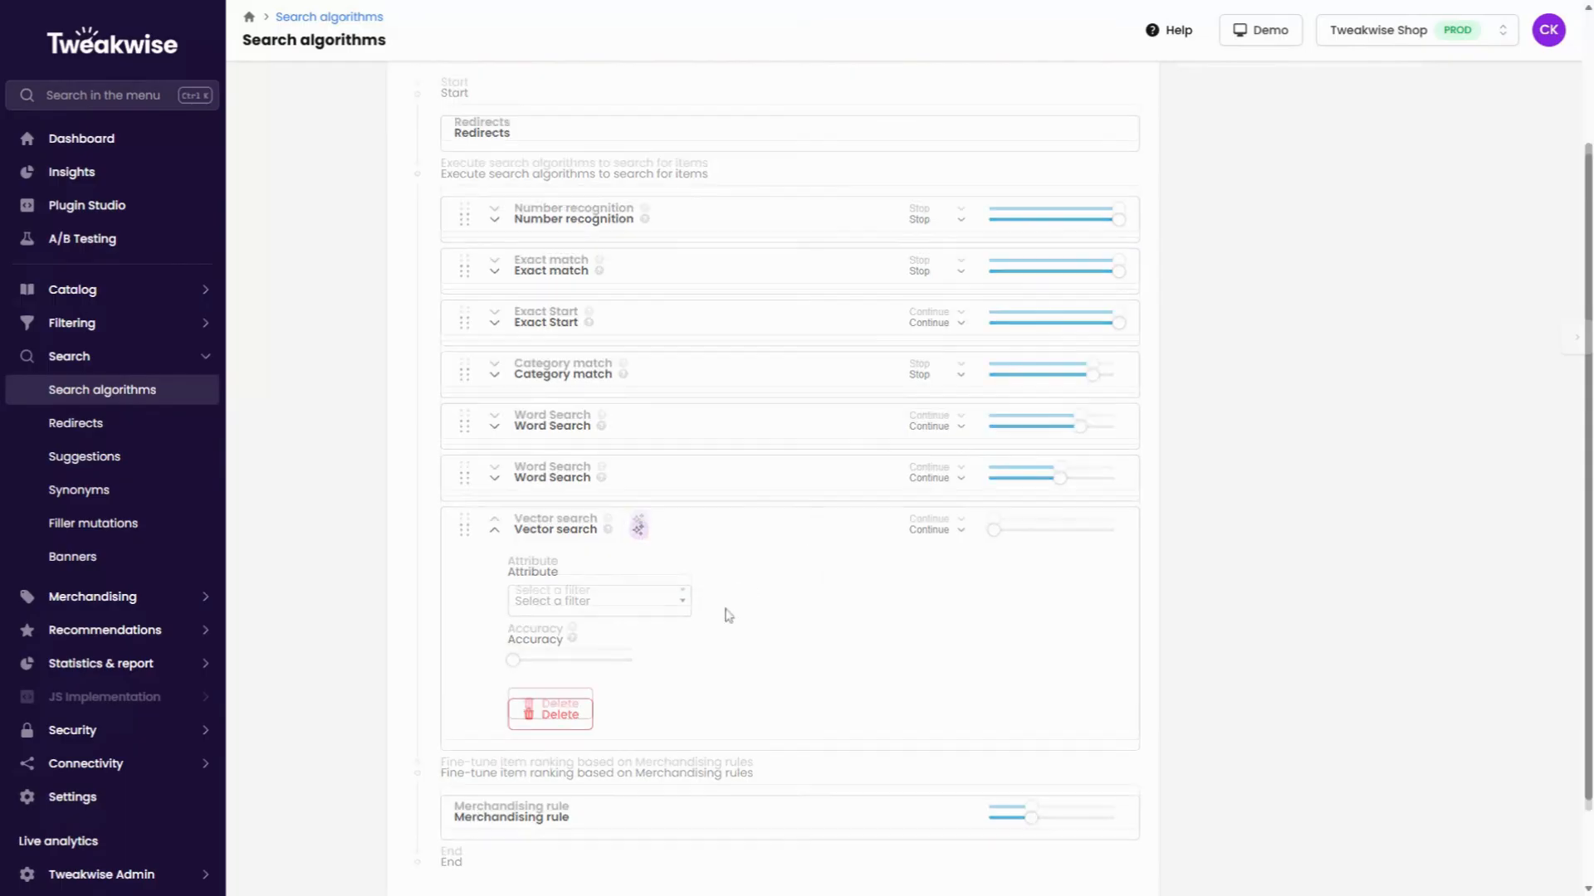
{"action": "left_click", "coordinate": [661, 490]}
{"action": "left_click", "coordinate": [652, 564]}
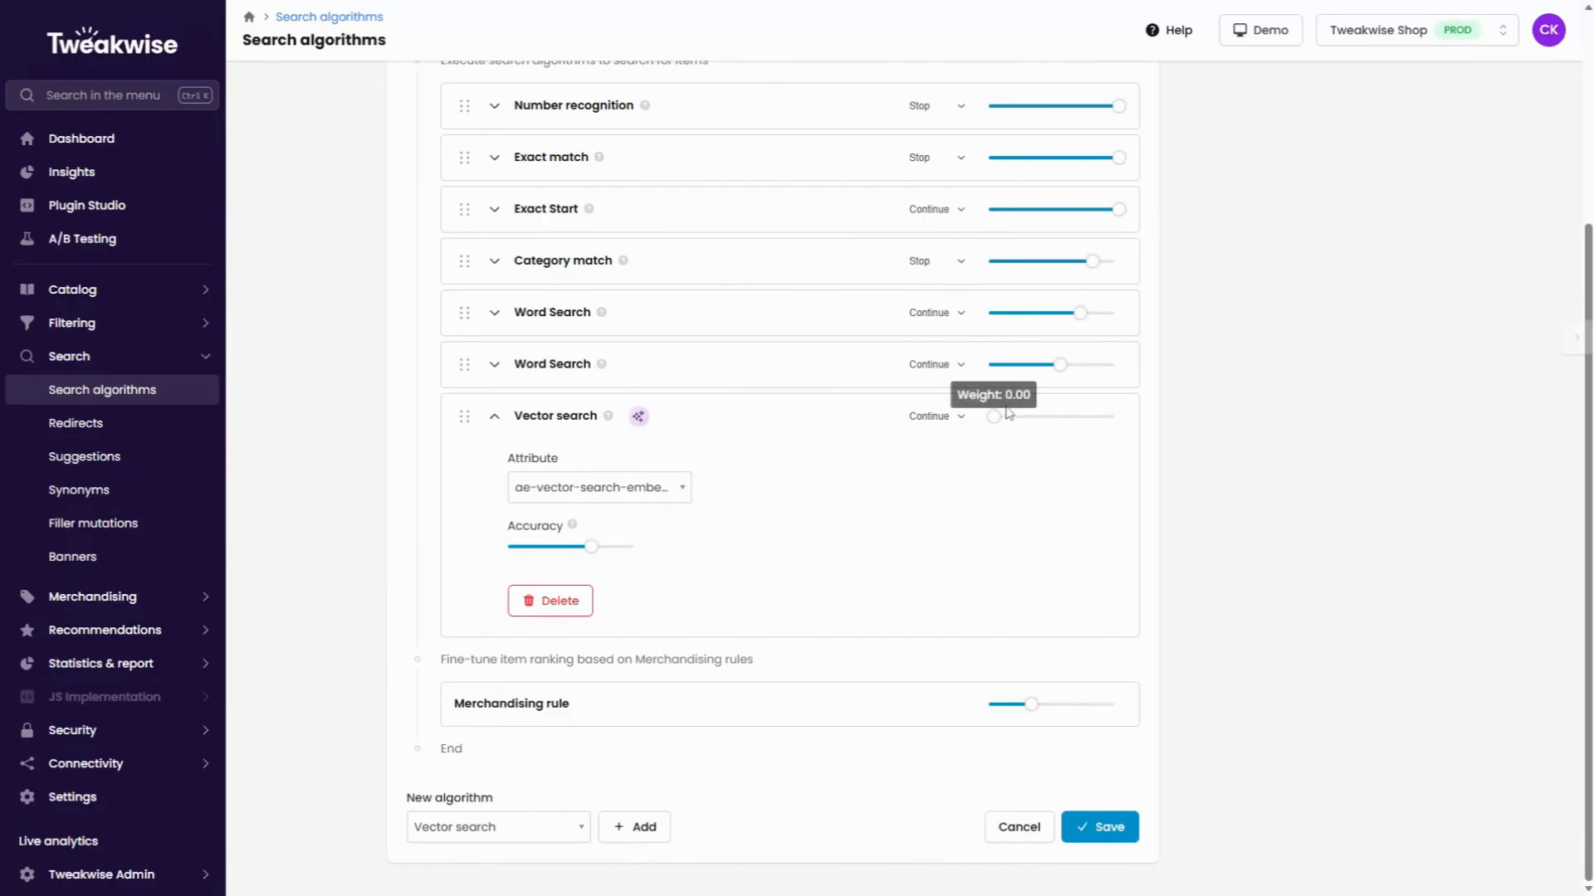
{"action": "left_click_drag", "start_coordinate": [993, 419], "coordinate": [1050, 430]}
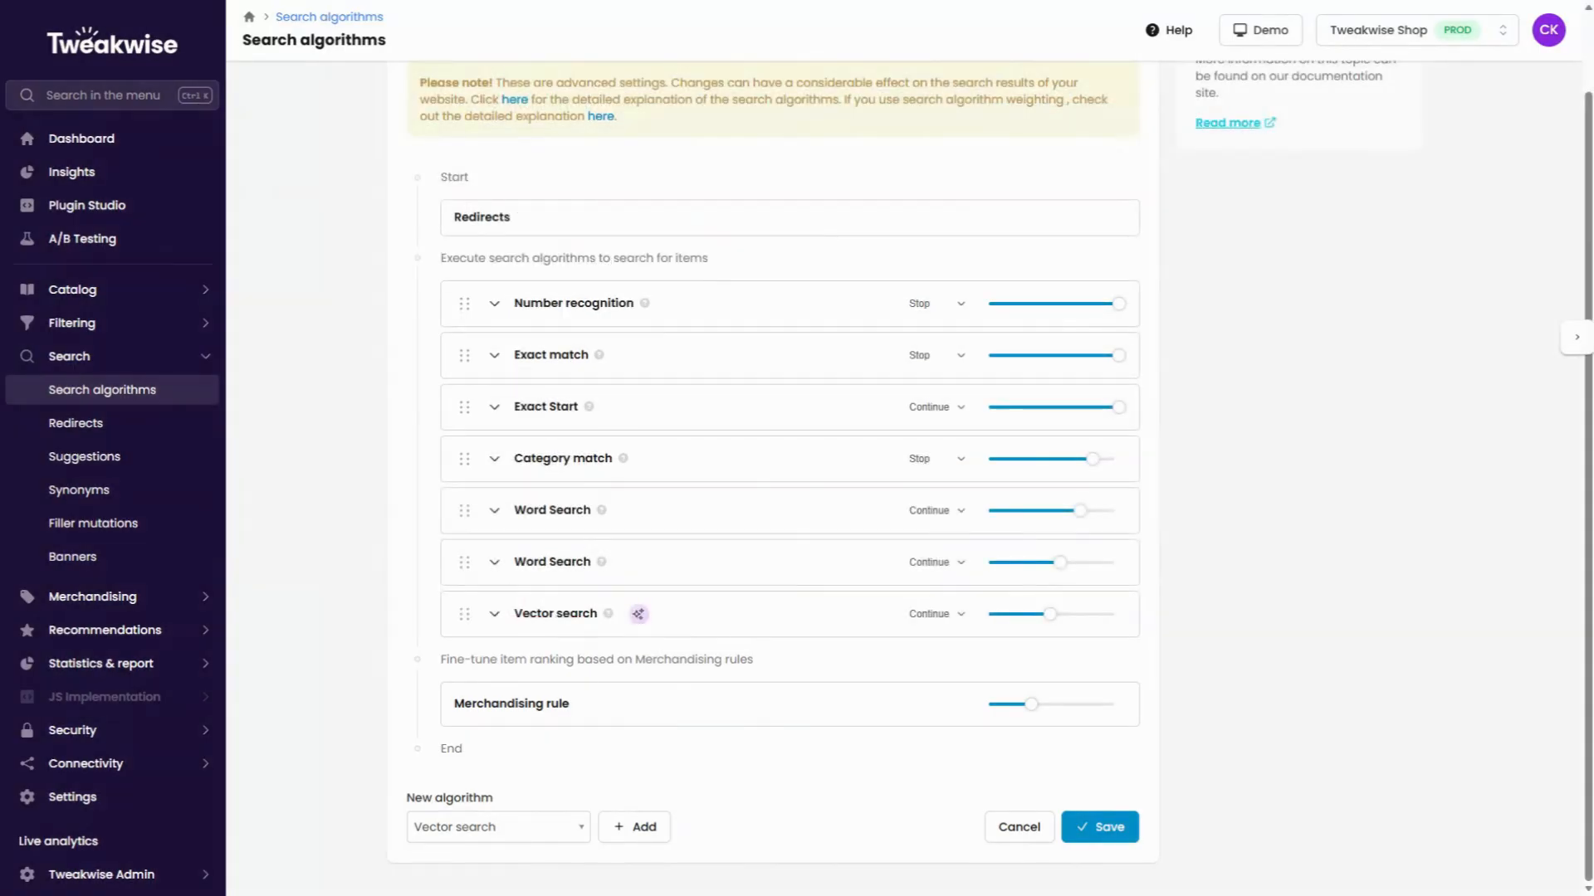
Add a Fuzzy Search algorithm after Vector search and open its settings.
{"action": "left_click", "coordinate": [497, 827]}
{"action": "left_click", "coordinate": [488, 761]}
{"action": "left_click", "coordinate": [632, 828]}
{"action": "left_click", "coordinate": [494, 614]}
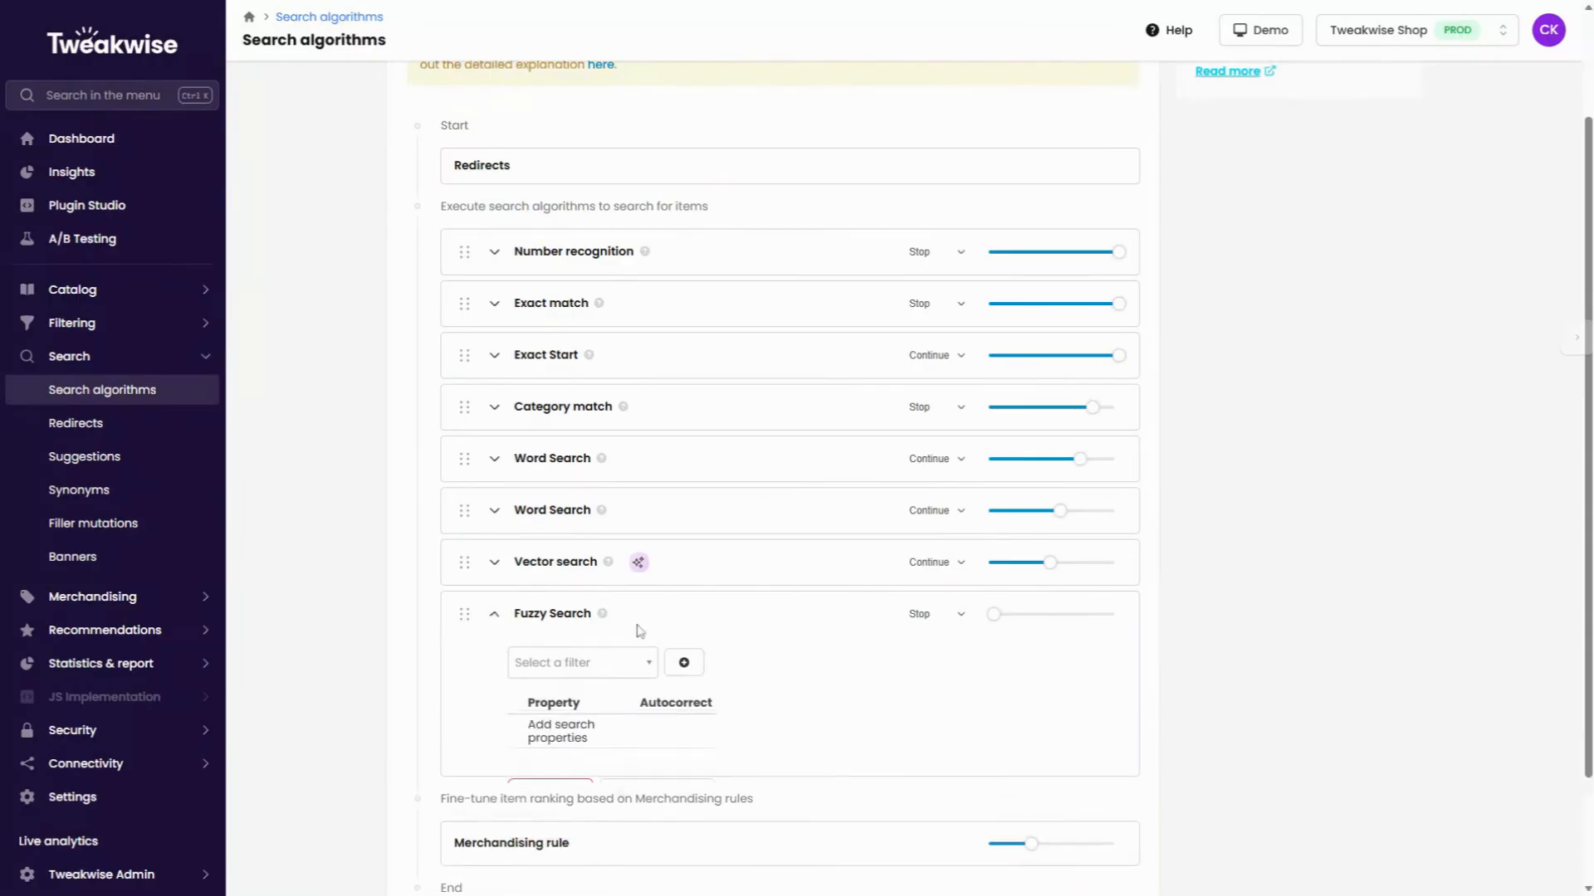
{"action": "scroll", "coordinate": [507, 630], "scroll_direction": "down", "scroll_amount": 3}
{"action": "mouse_move", "coordinate": [603, 425]}
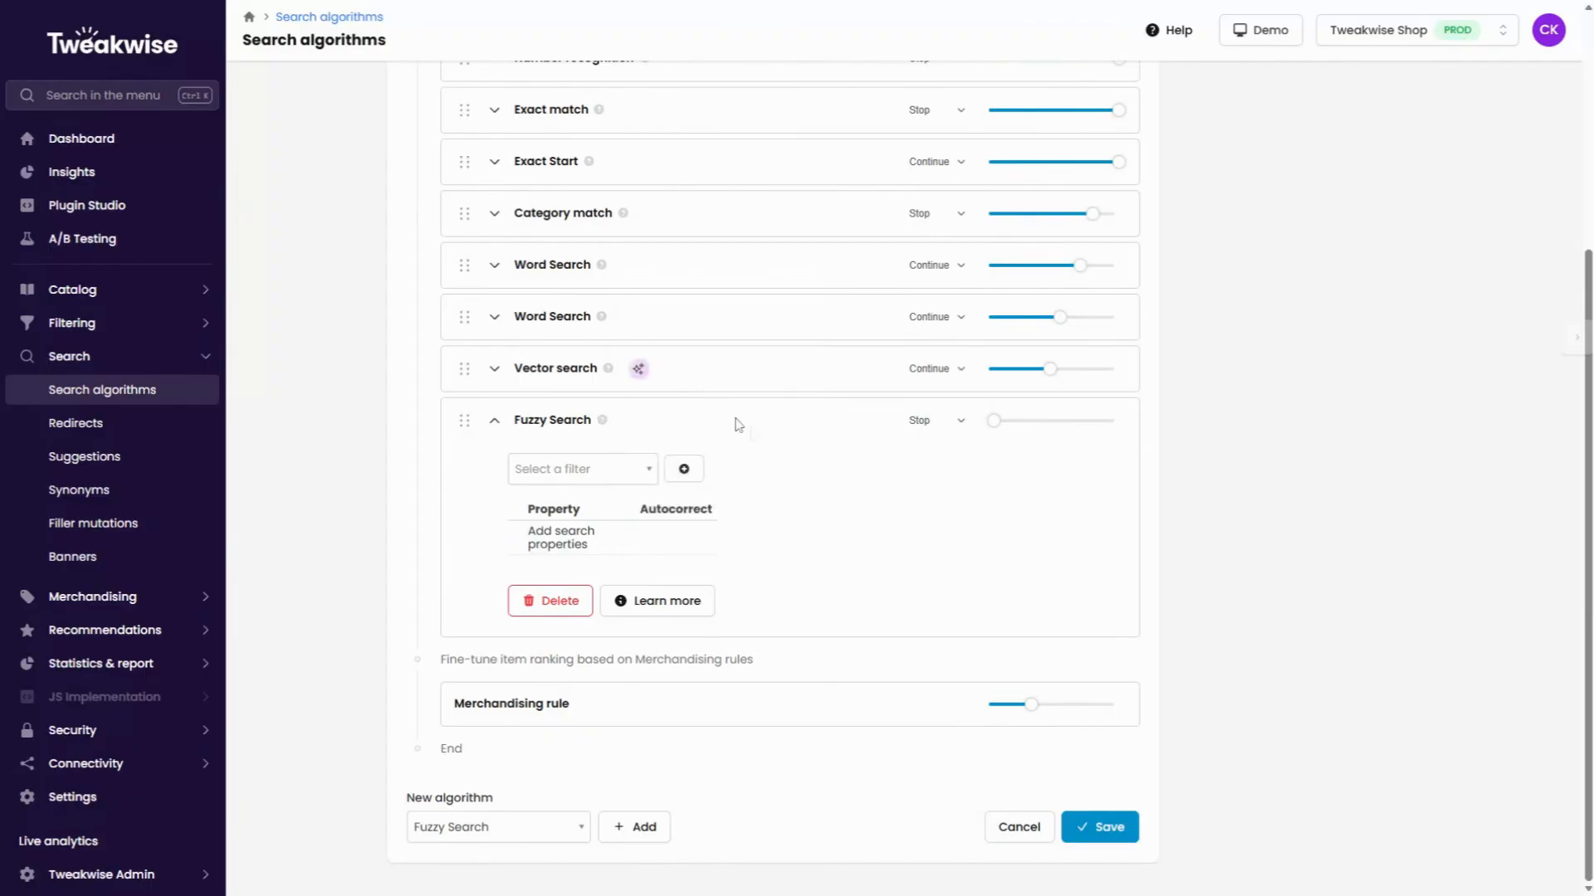
Add name and Color as search properties of the Fuzzy Search algorithm, both with autocorrect on.
{"action": "left_click", "coordinate": [599, 472]}
{"action": "type", "text": "n"}
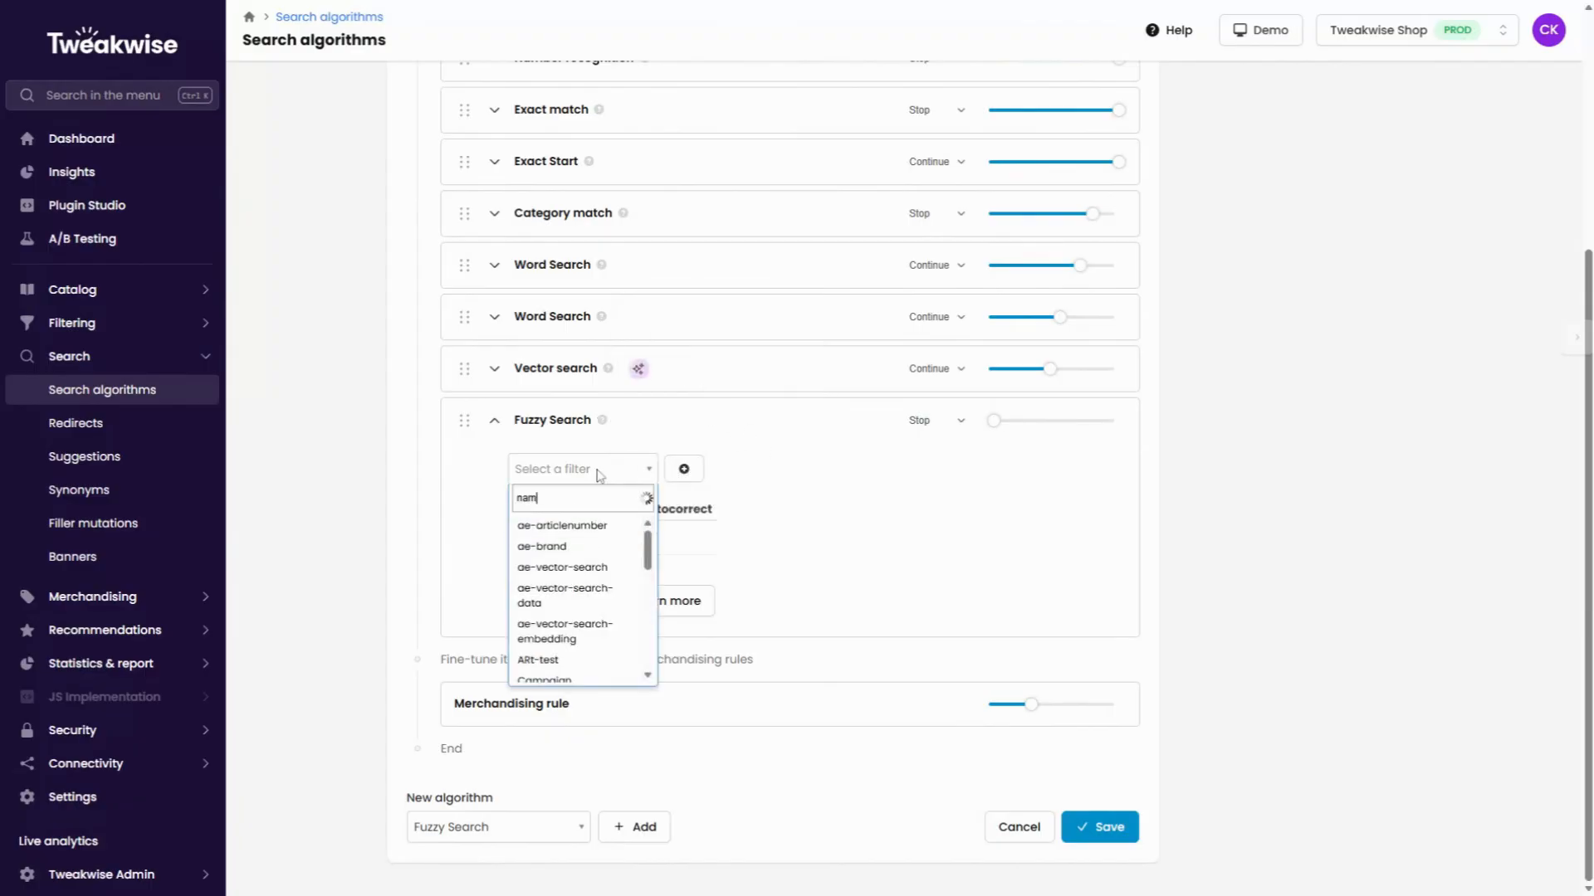
{"action": "type", "text": "am"}
{"action": "left_click", "coordinate": [579, 528]}
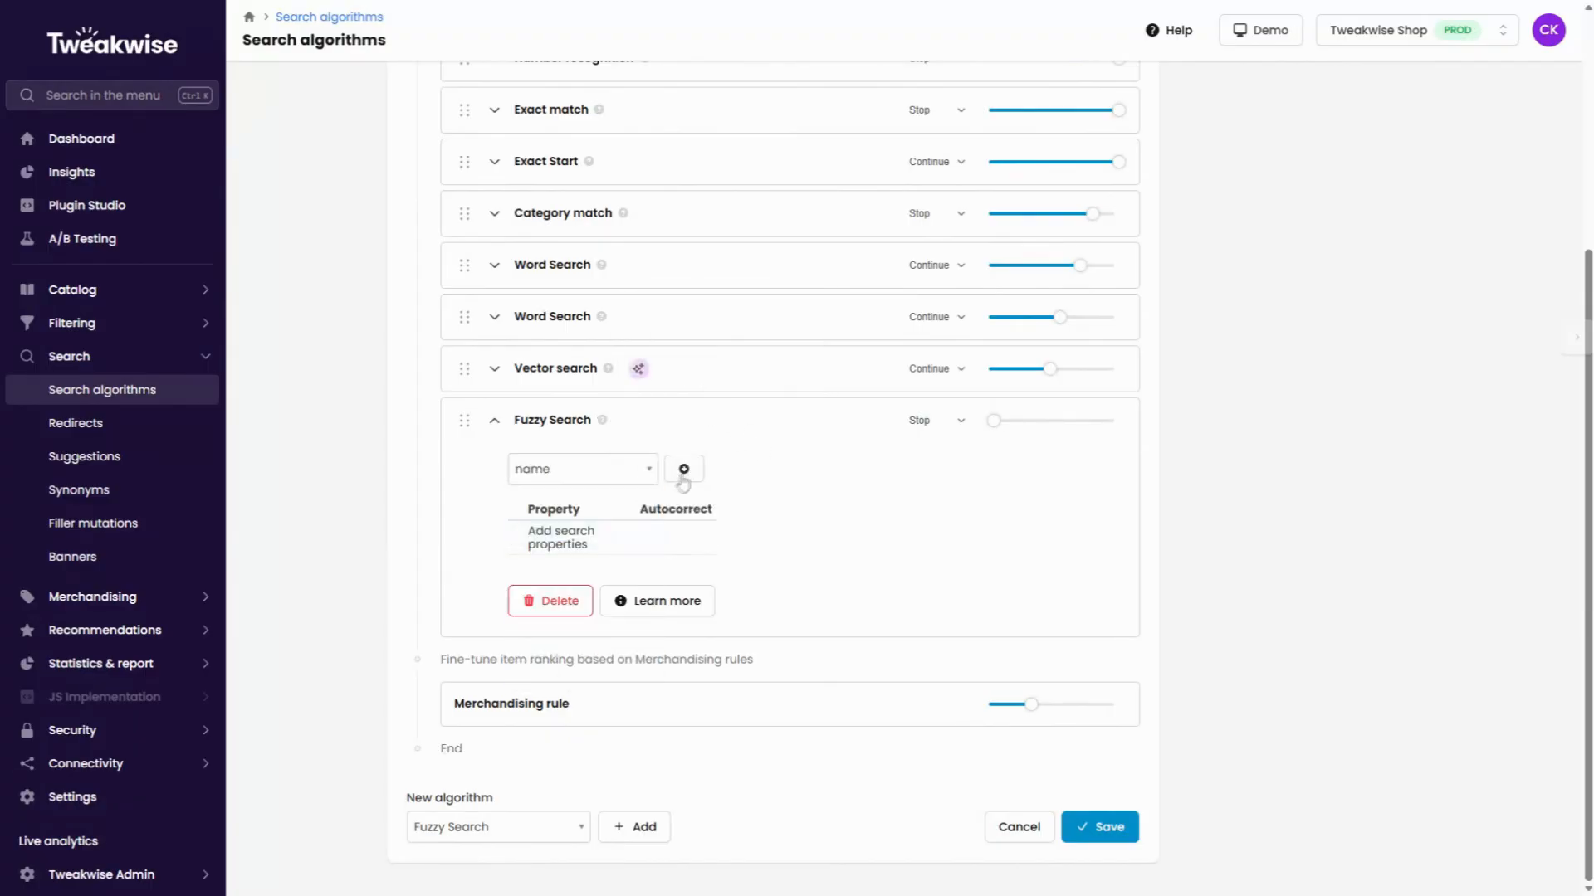
{"action": "left_click", "coordinate": [601, 488]}
{"action": "type", "text": "col"}
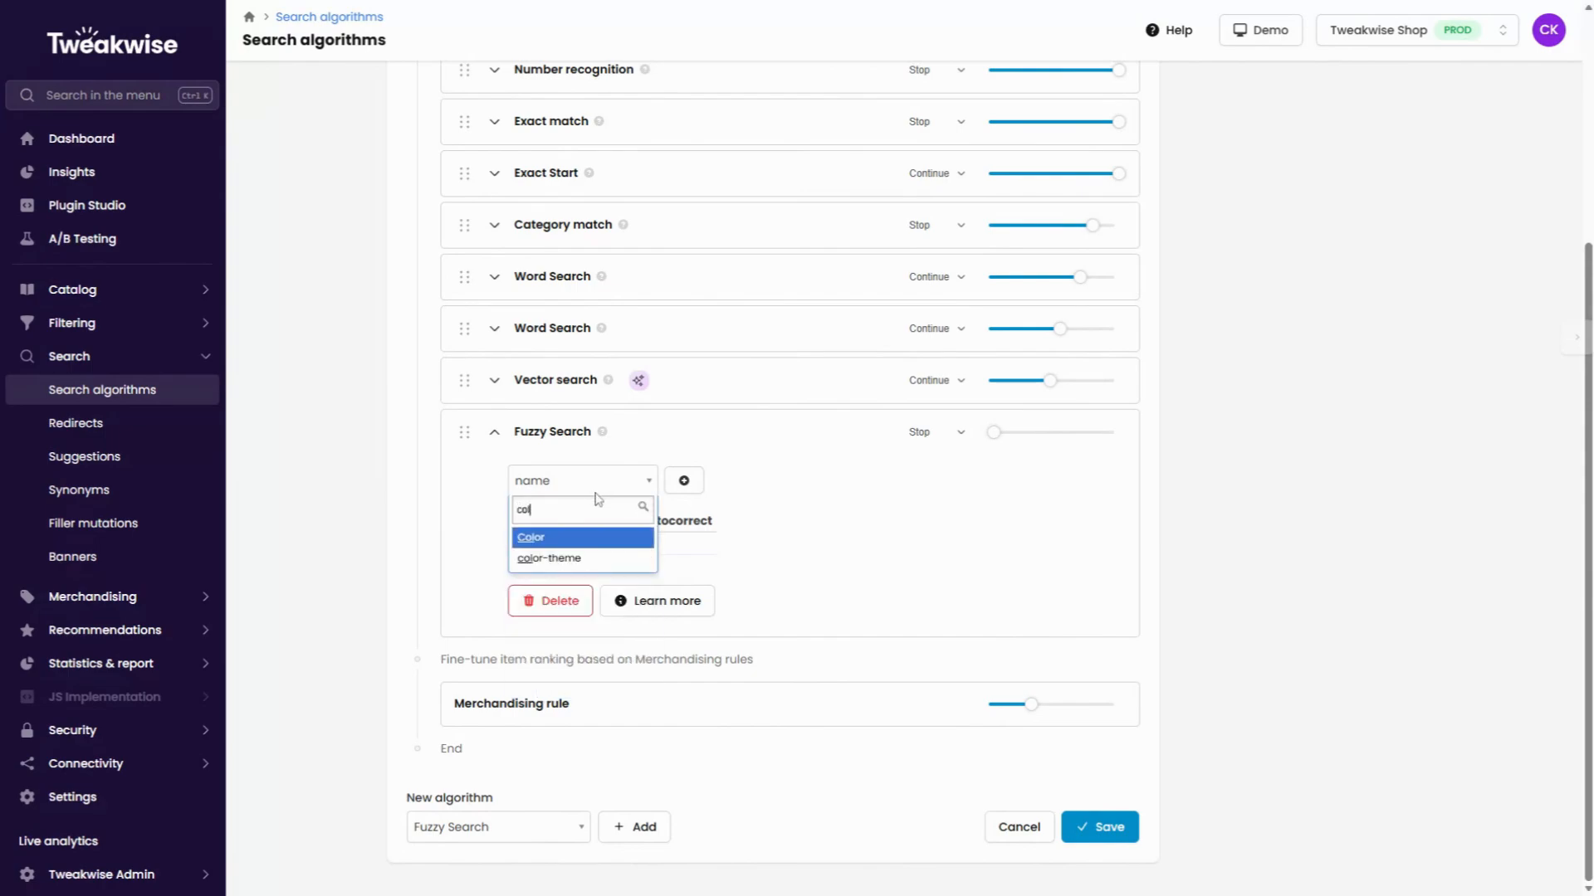
{"action": "left_click", "coordinate": [580, 538]}
{"action": "left_click", "coordinate": [684, 480]}
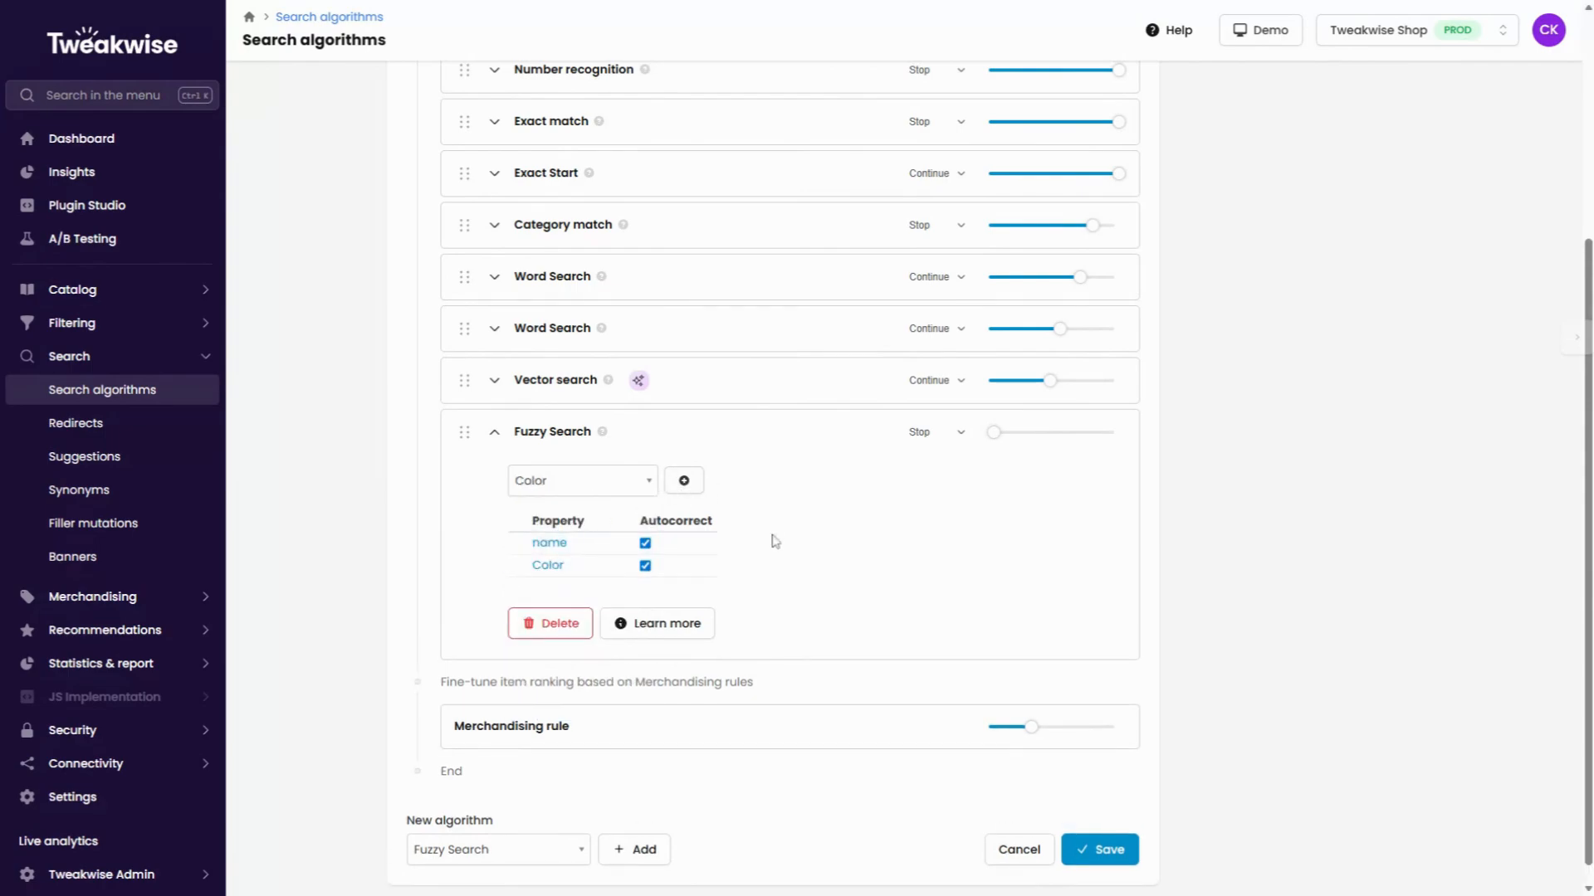
{"action": "left_click", "coordinate": [644, 544]}
Set the Fuzzy Search weight to about 5% and save the search algorithm configuration.
{"action": "left_click_drag", "start_coordinate": [994, 436], "coordinate": [1003, 436]}
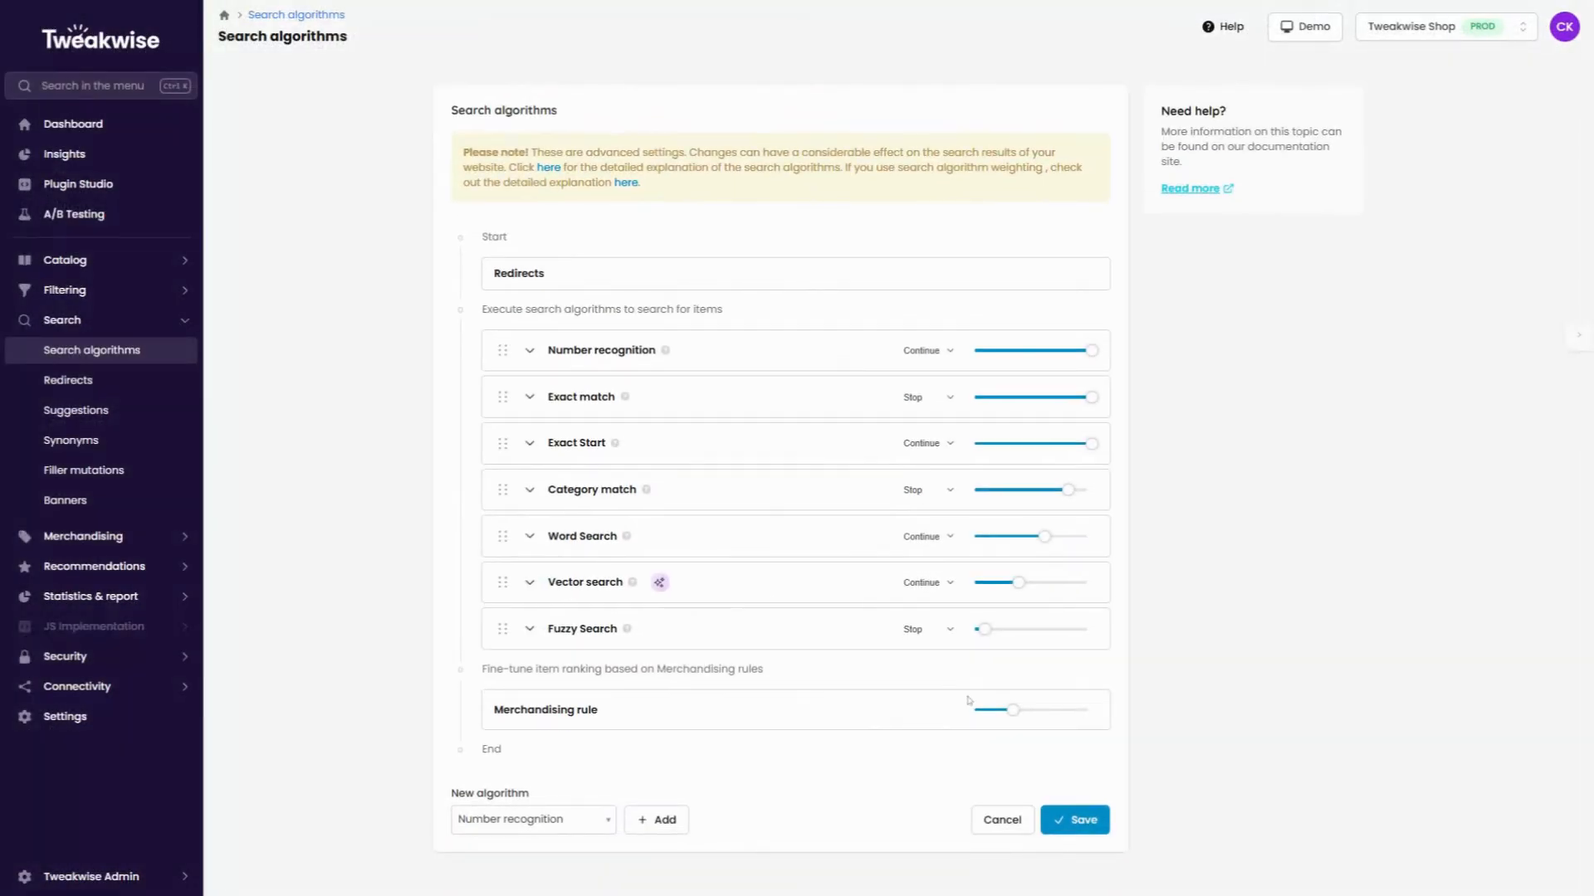
{"action": "left_click", "coordinate": [1092, 821]}
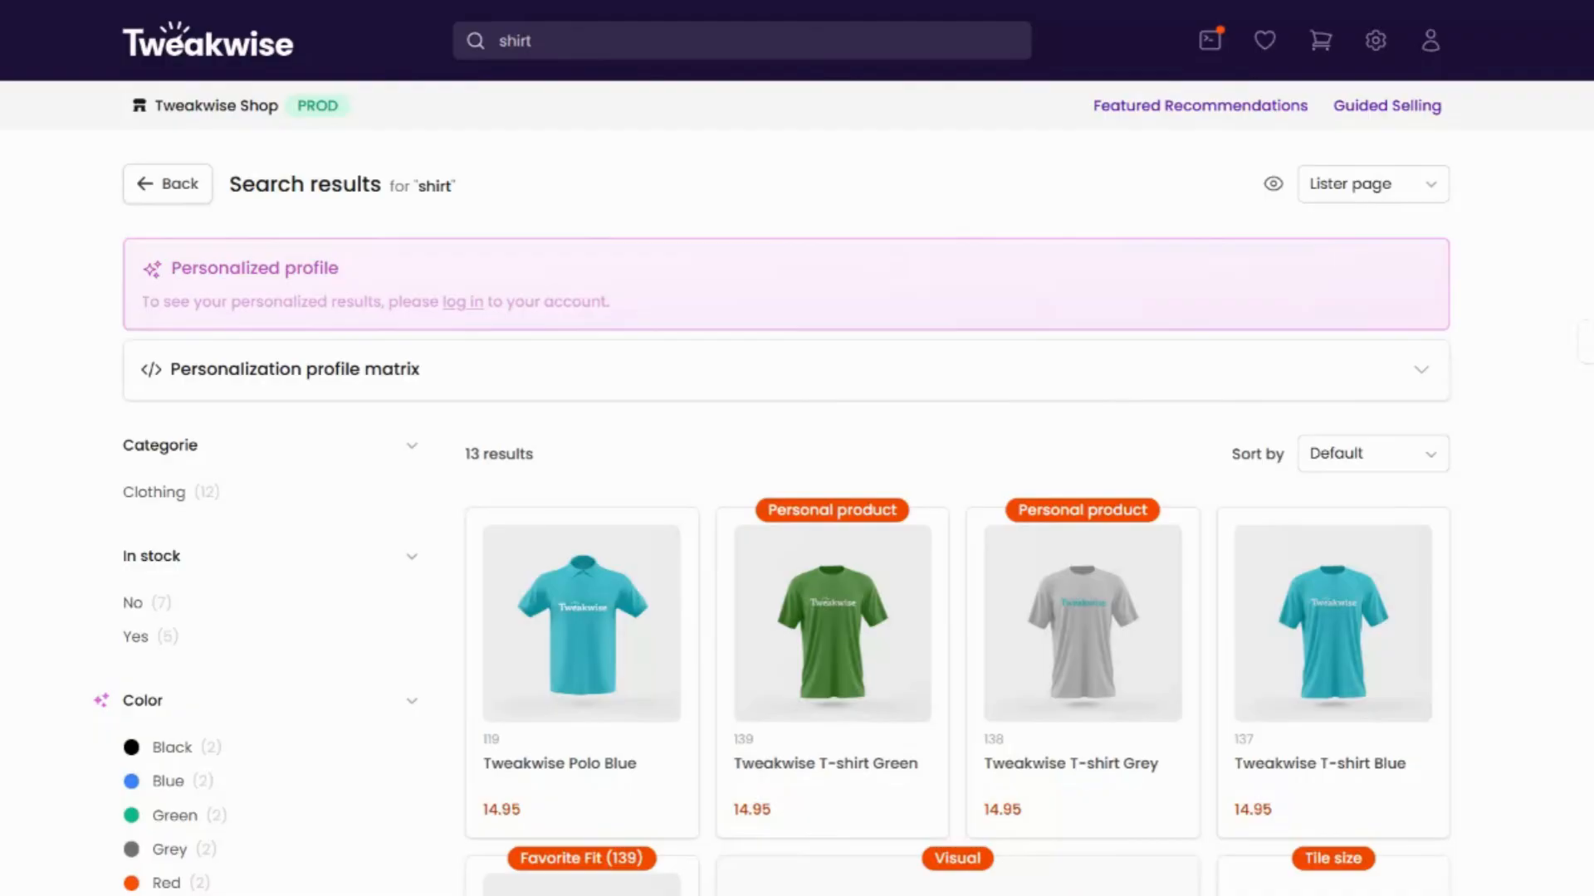
Switch the demo shop's results for "shirt" to Search algorithms per tile and examine each product's algorithm scores.
{"action": "left_click", "coordinate": [1426, 188]}
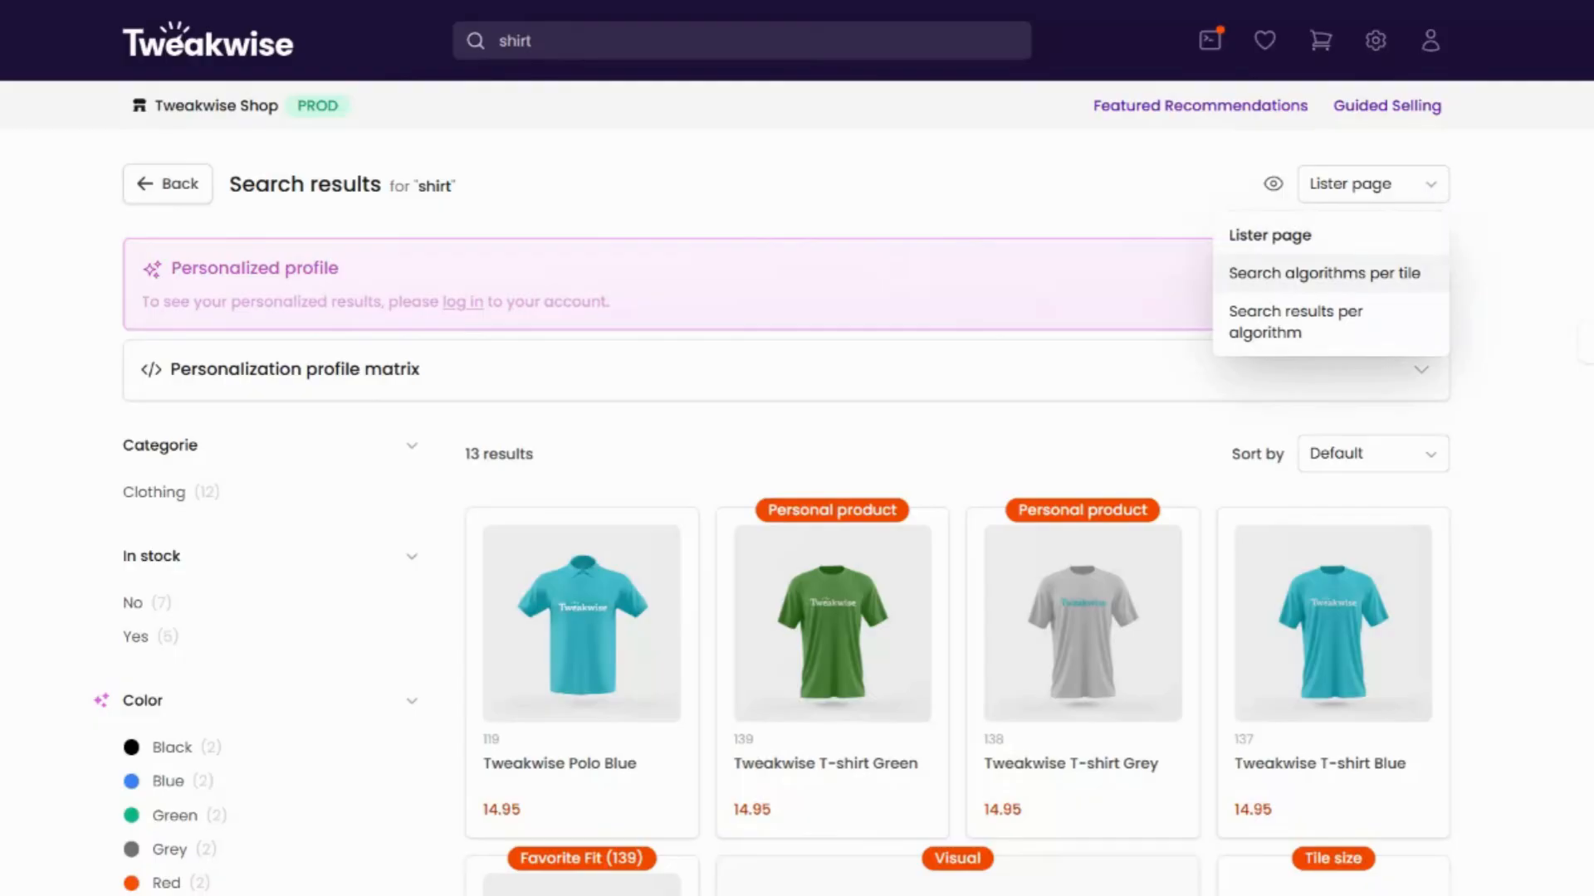
{"action": "left_click", "coordinate": [1328, 273]}
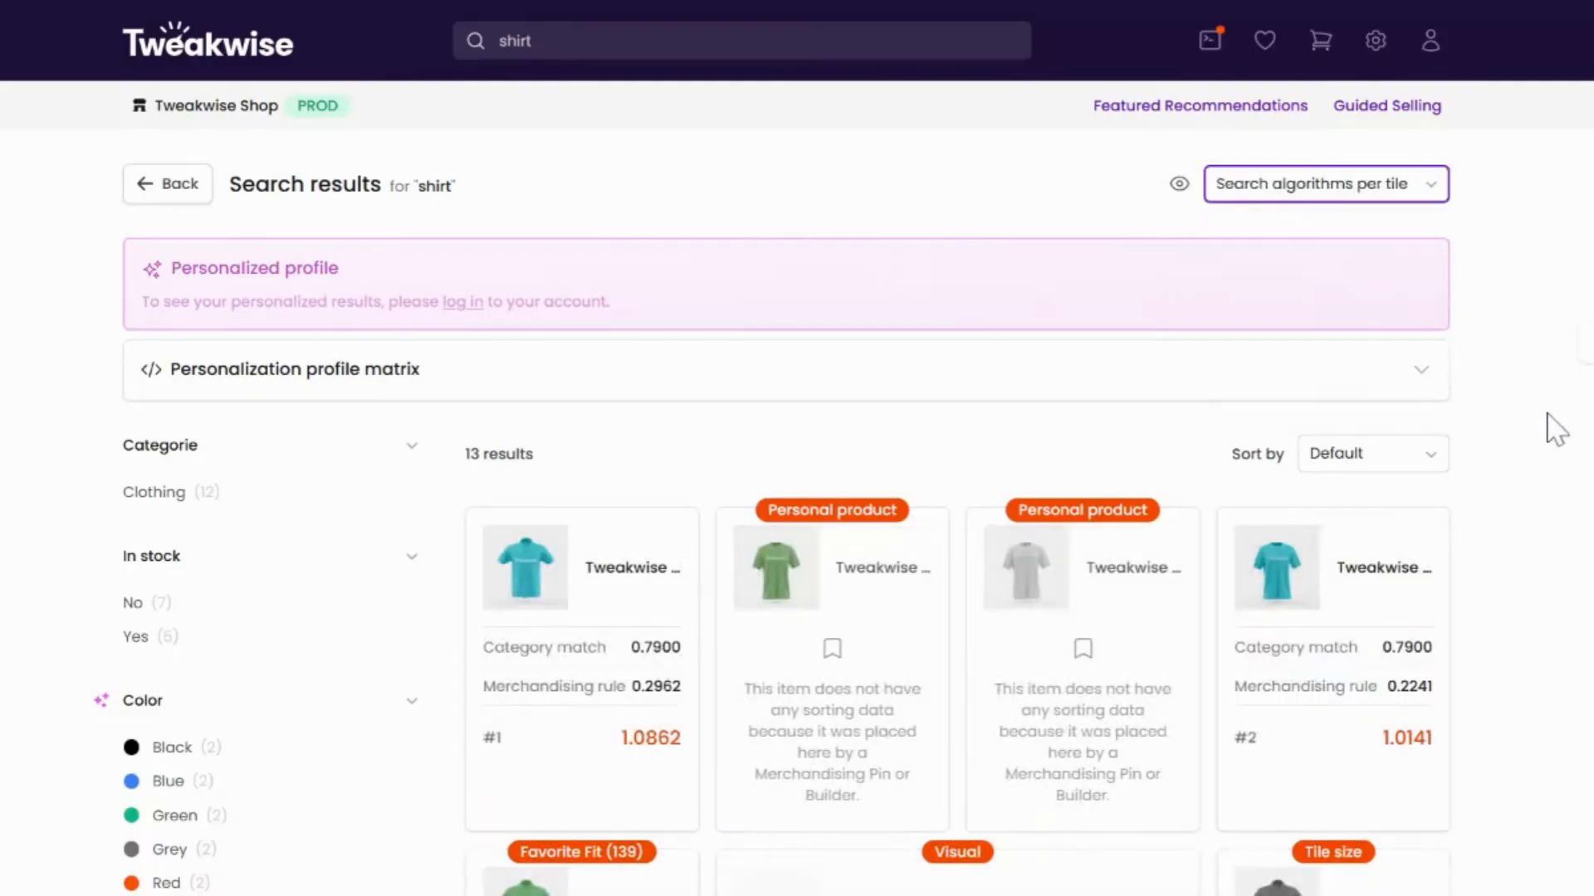
{"action": "scroll", "coordinate": [1552, 427], "scroll_direction": "down", "scroll_amount": 3}
{"action": "scroll", "coordinate": [1553, 426], "scroll_direction": "up", "scroll_amount": 3}
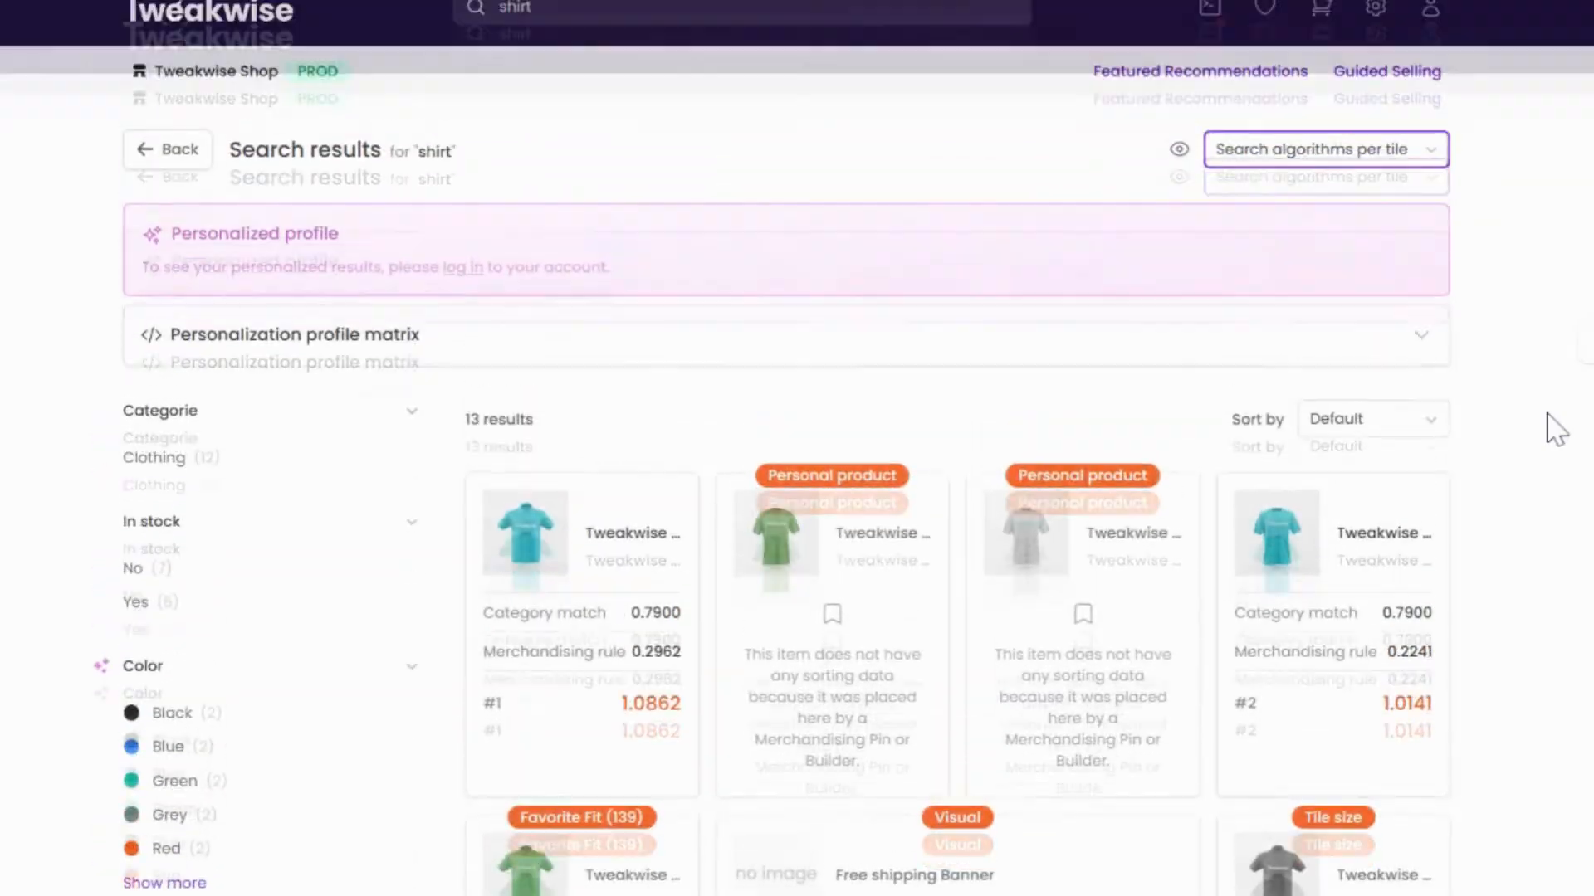
Switch the "shirt" results to Search results per algorithm and review the items listed under each algorithm.
{"action": "left_click", "coordinate": [1419, 191]}
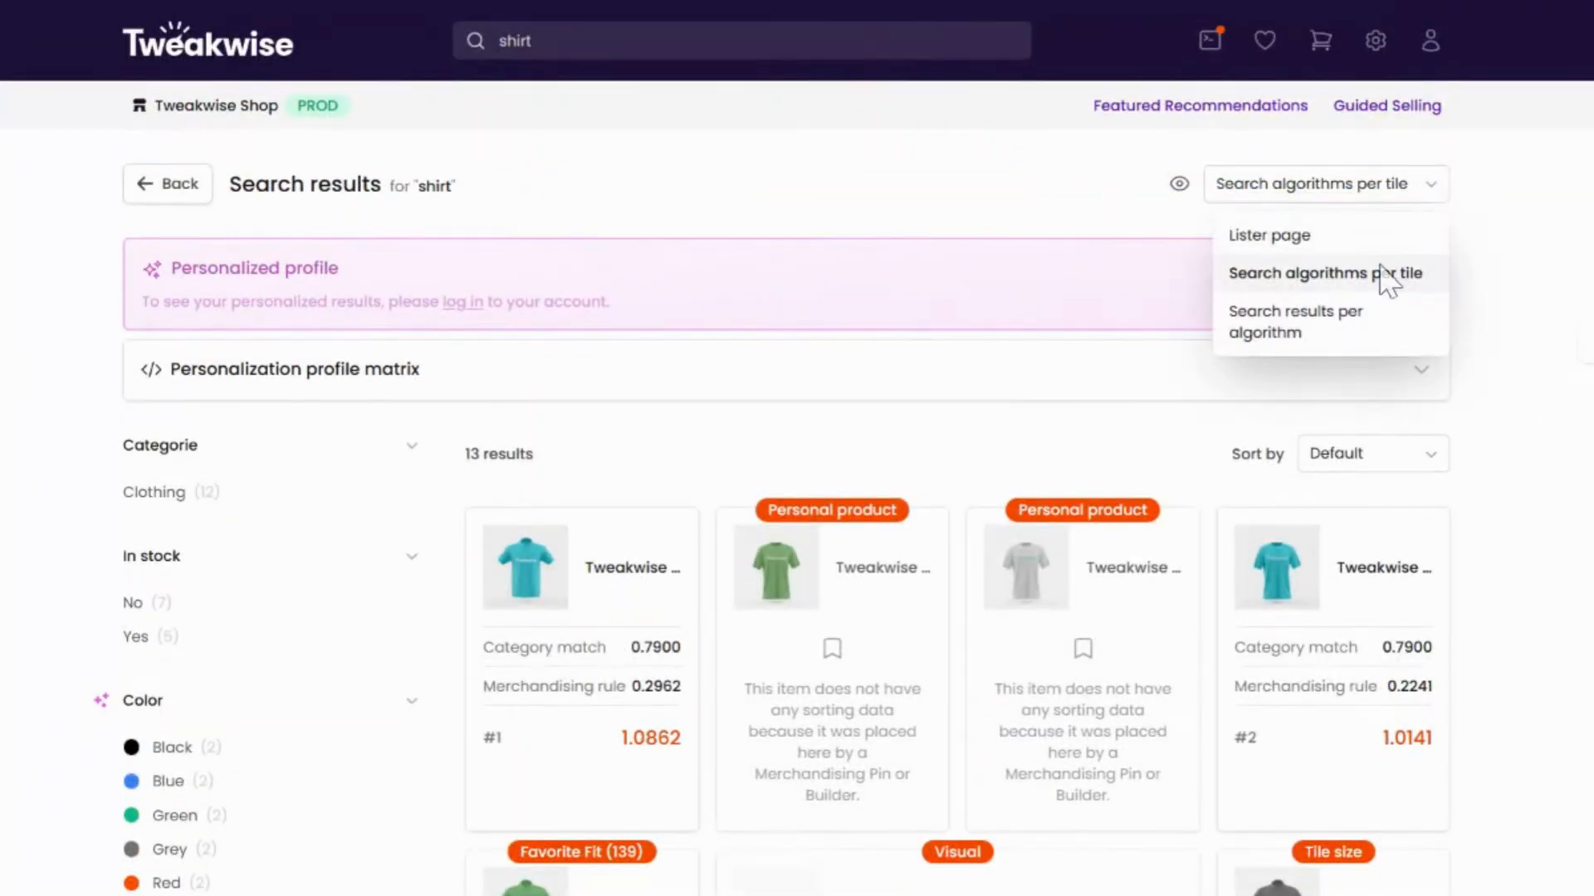
{"action": "left_click", "coordinate": [1370, 325]}
{"action": "scroll", "coordinate": [1489, 498], "scroll_direction": "down", "scroll_amount": 3}
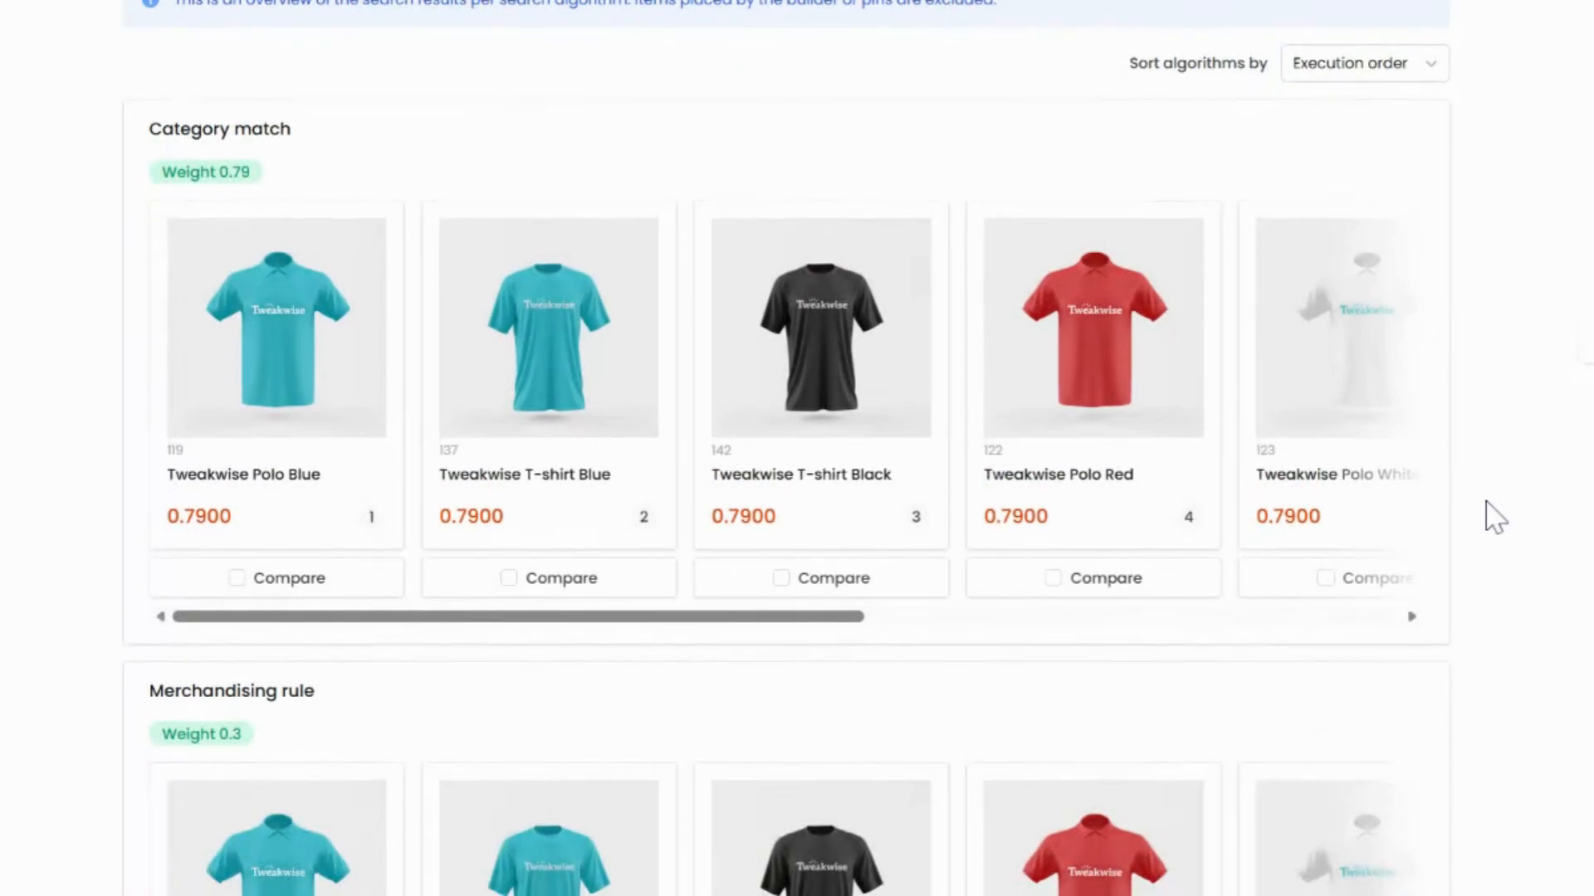
{"action": "scroll", "coordinate": [1494, 518], "scroll_direction": "down", "scroll_amount": 7}
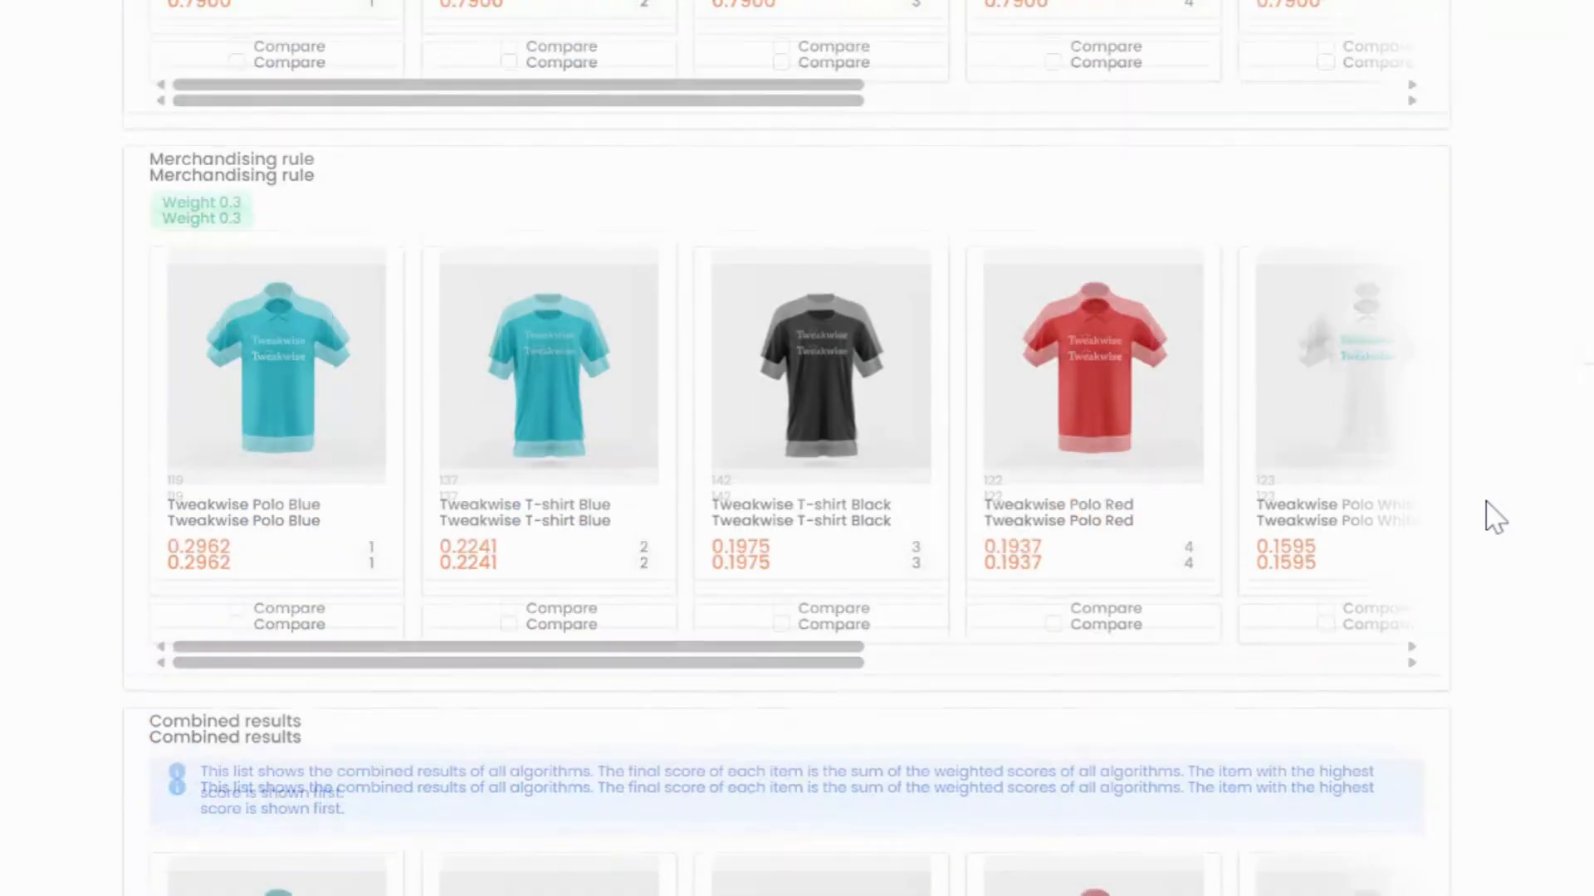